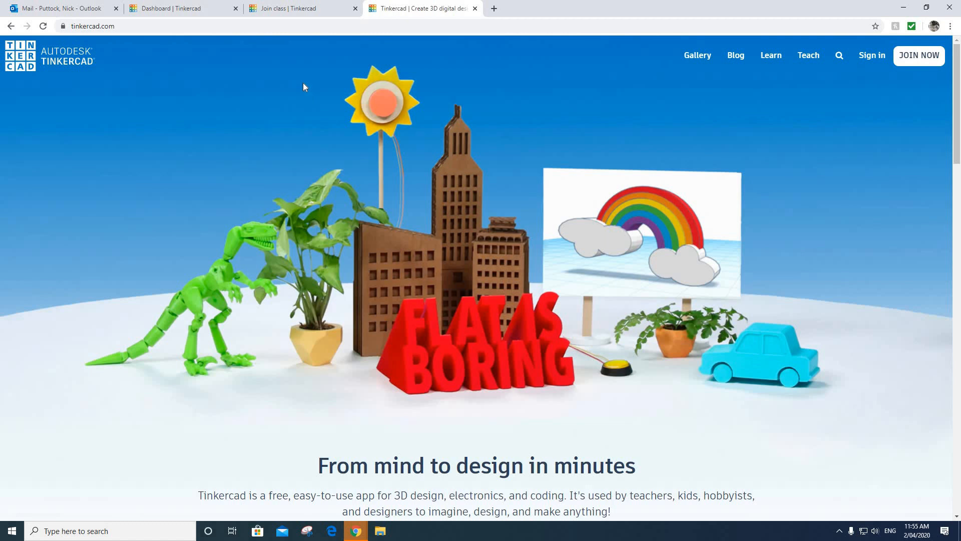
Step: Switch to Outlook and examine the TinkerCAD Login email's recommended browsers and its advice about checking with a parent
left_click(64, 9)
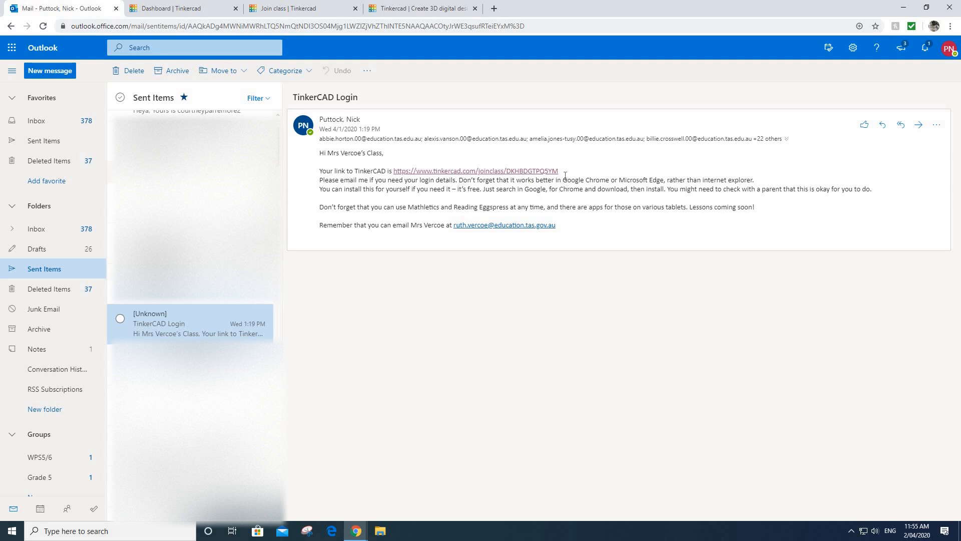
left_click_drag(563, 180, 663, 178)
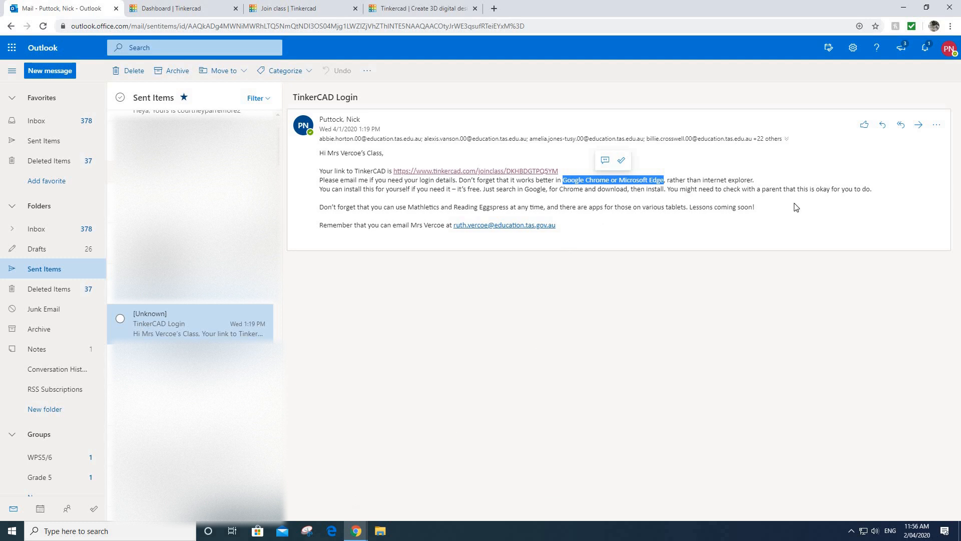
left_click(667, 188)
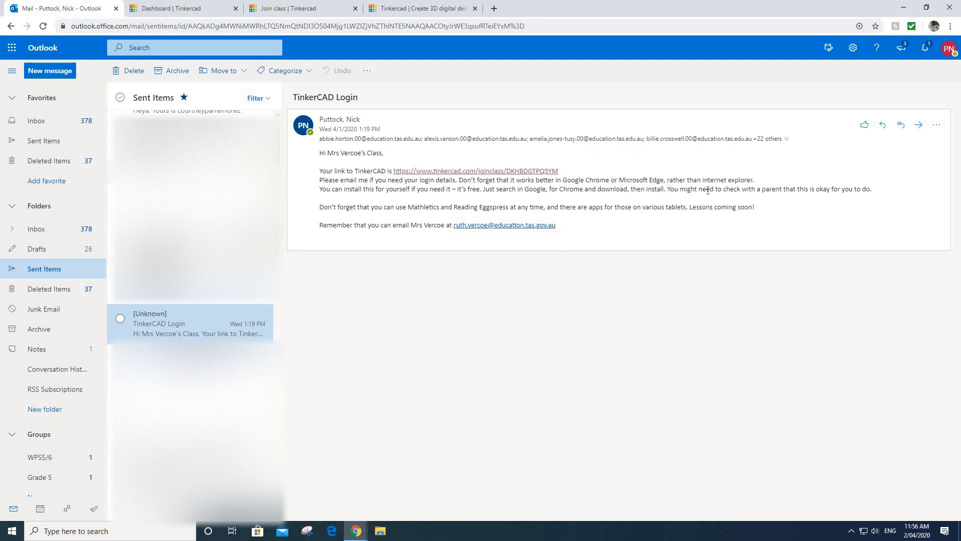
left_click_drag(671, 189, 873, 192)
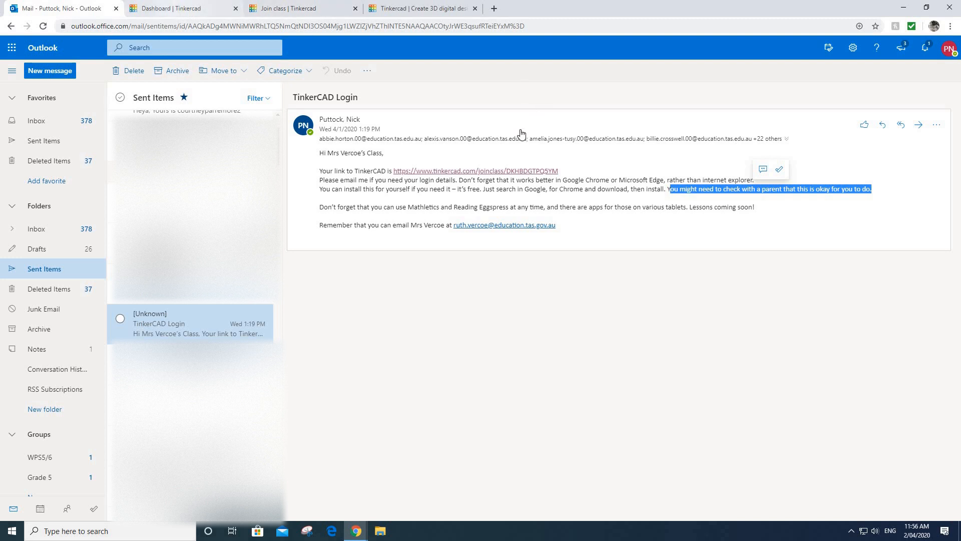
Step: Switch to the Tinkercad class joining page, enter the student's nickname and submit it
left_click(190, 7)
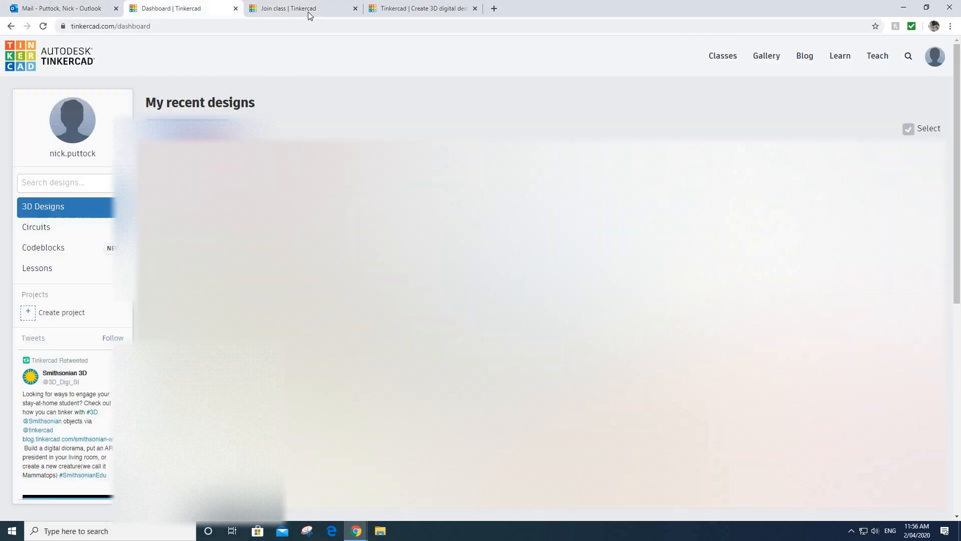
left_click(310, 13)
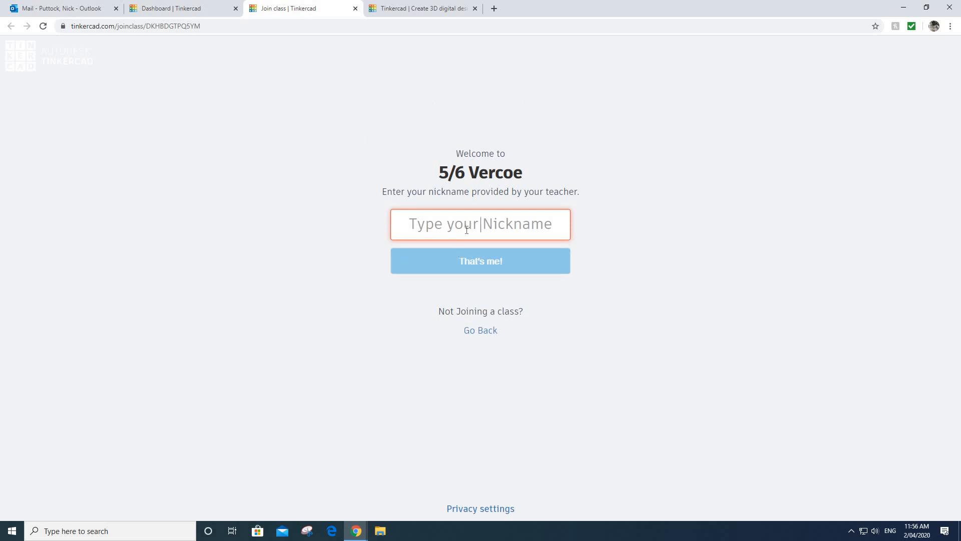
type("nick")
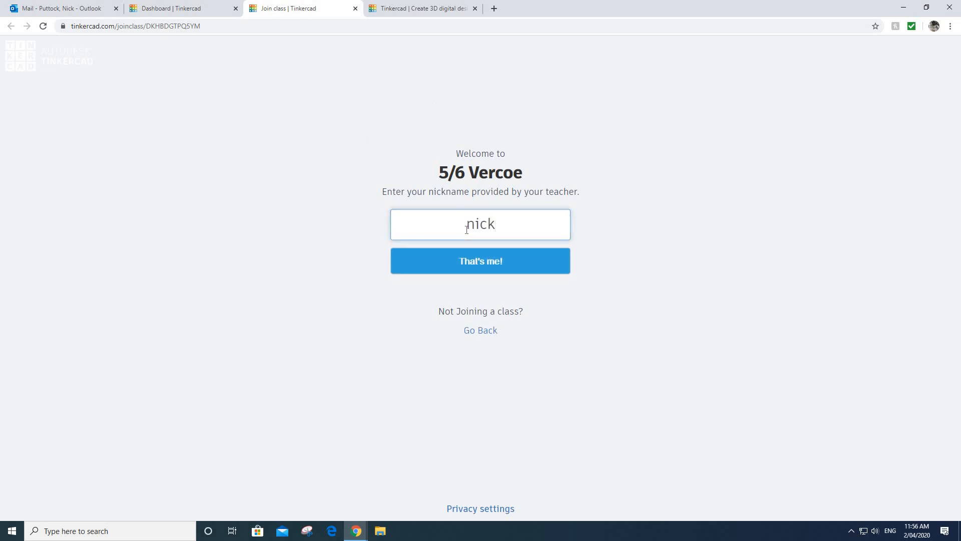
type("puttock55")
left_click(476, 265)
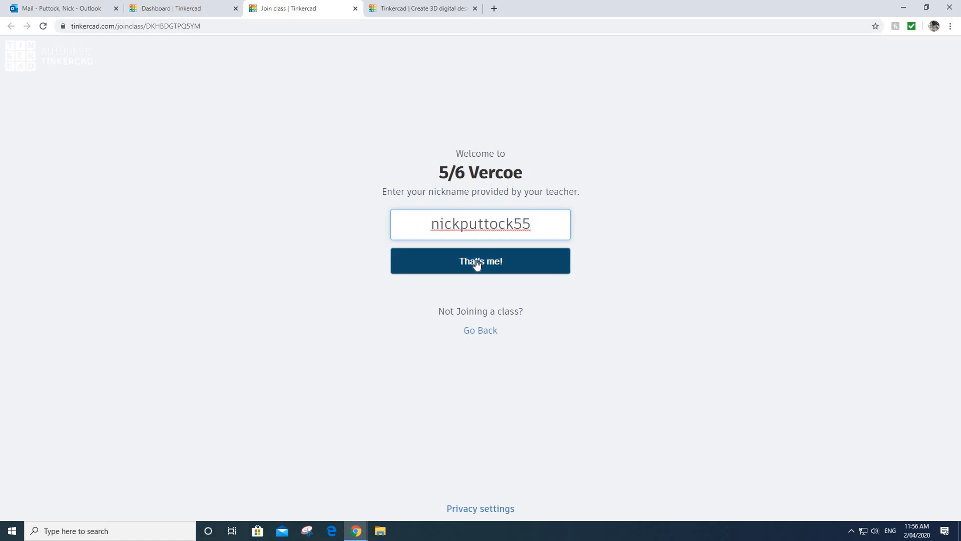
Step: Create a new 3D design from the Tinkercad dashboard and name it "My first home model"
left_click(179, 6)
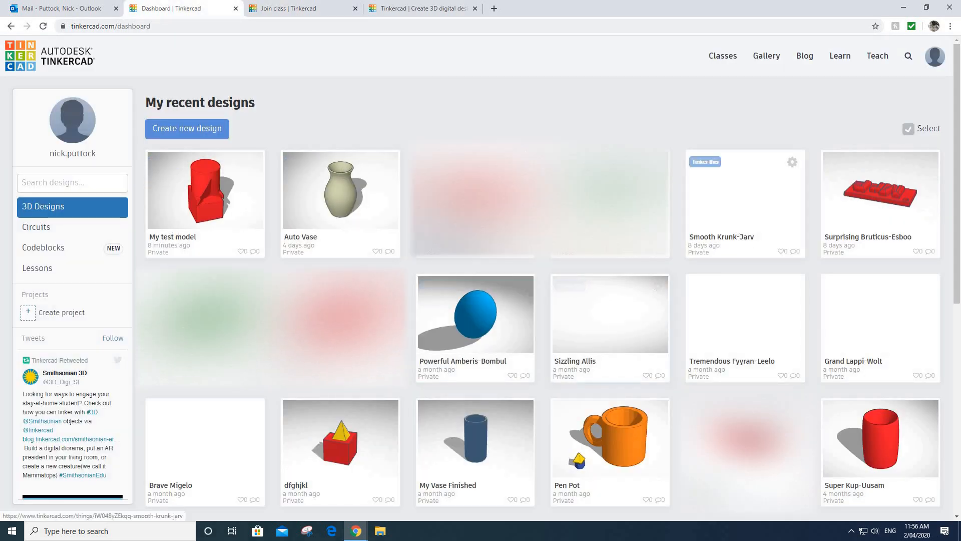
left_click(175, 128)
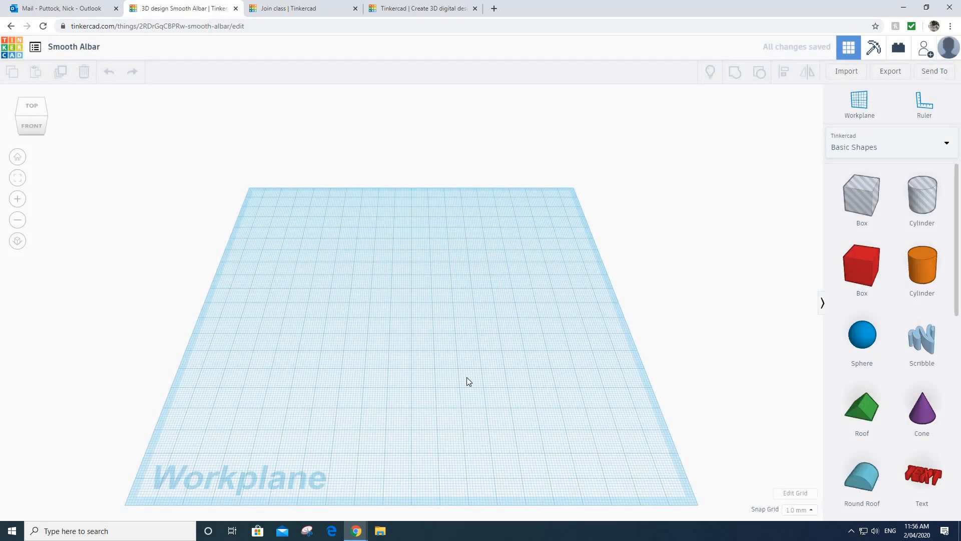
right_click_drag(440, 368, 450, 351)
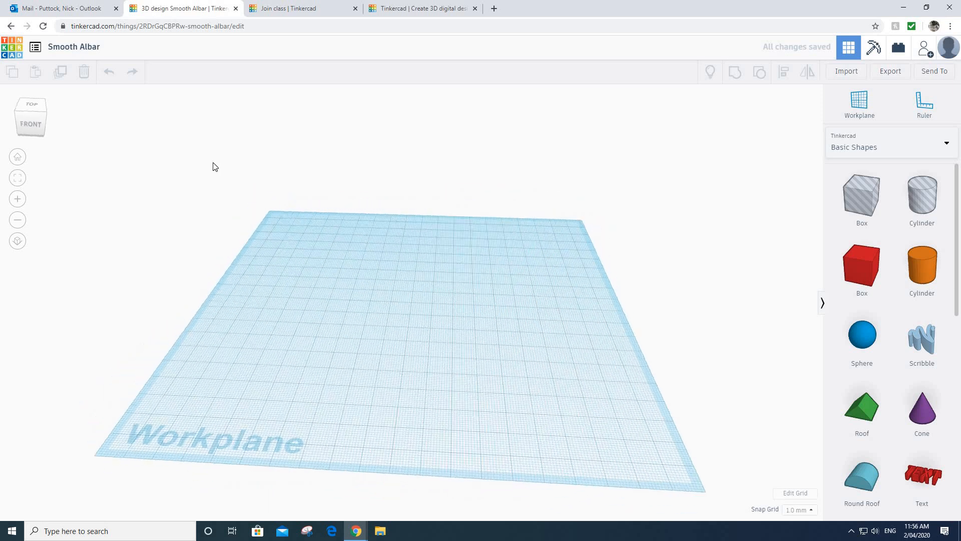
left_click(95, 48)
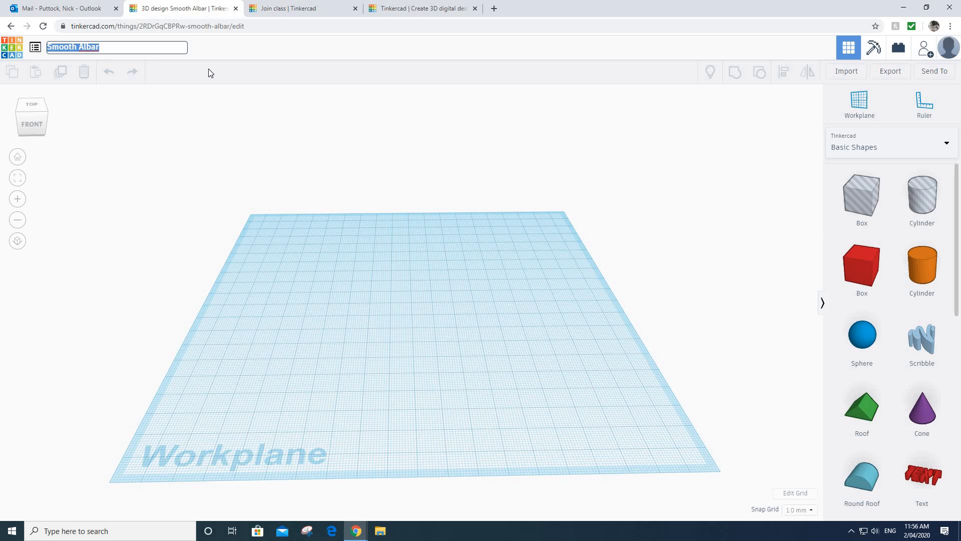
type("My first home model")
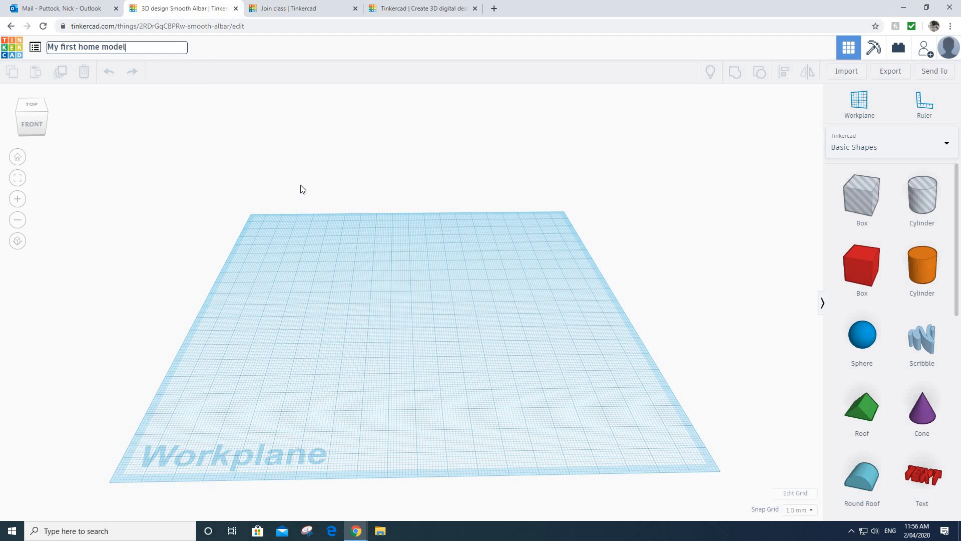
left_click(353, 270)
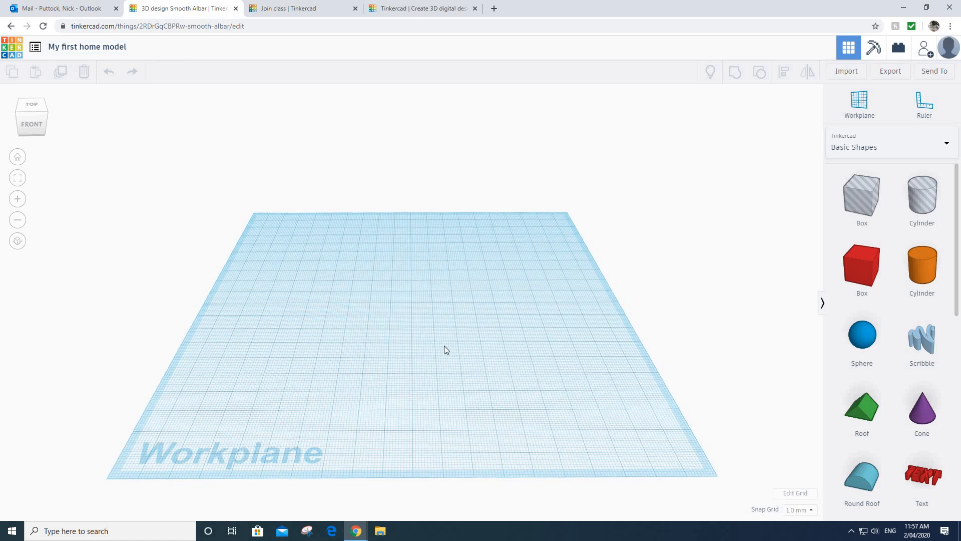
Step: Place a solid red box from the Basic Shapes on the back half of the workplane
right_click_drag(444, 345, 507, 348)
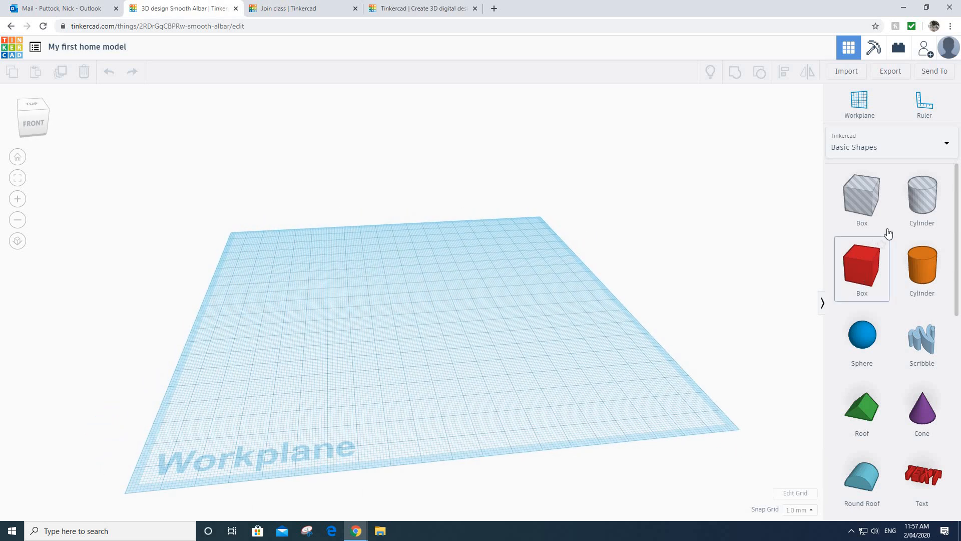
scroll(883, 233, "down", 6)
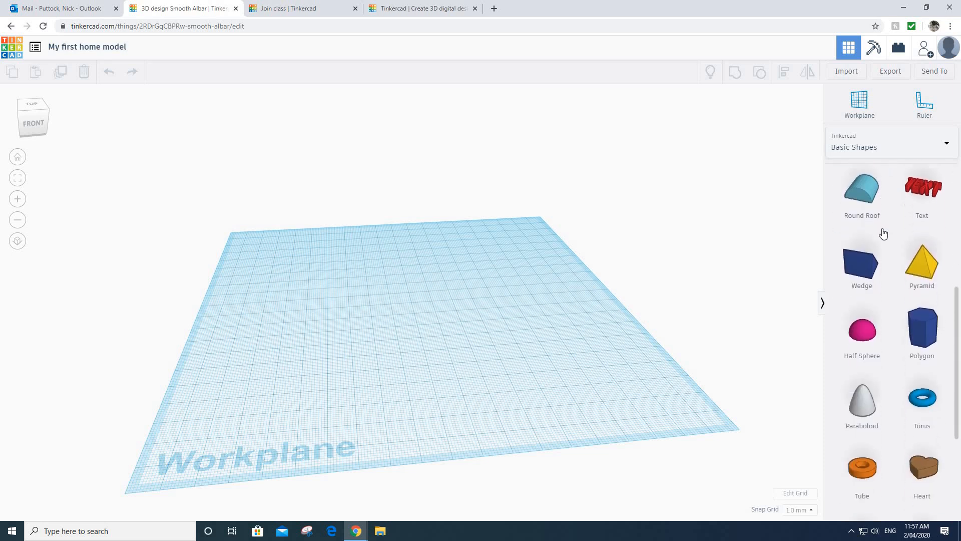
scroll(882, 234, "up", 6)
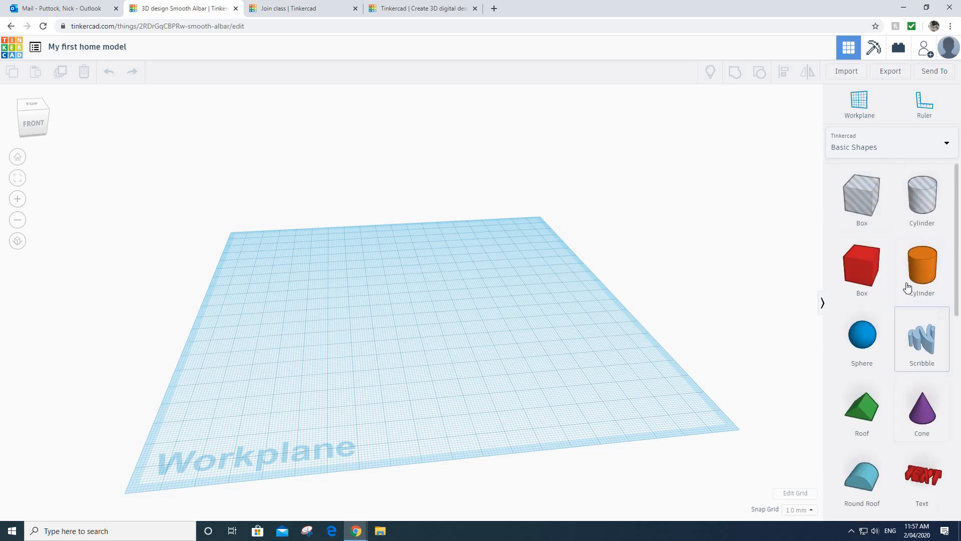
scroll(896, 283, "down", 3)
scroll(893, 281, "up", 2)
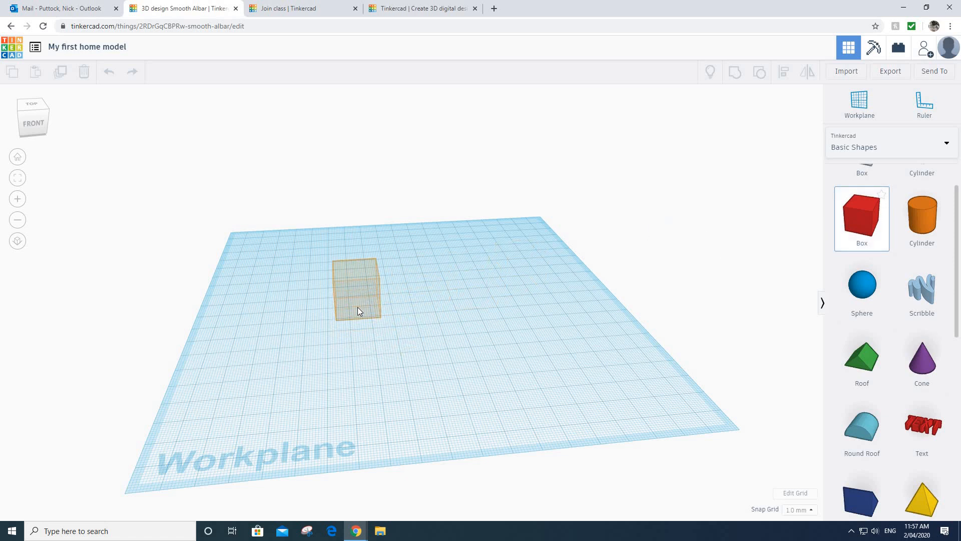
left_click(357, 310)
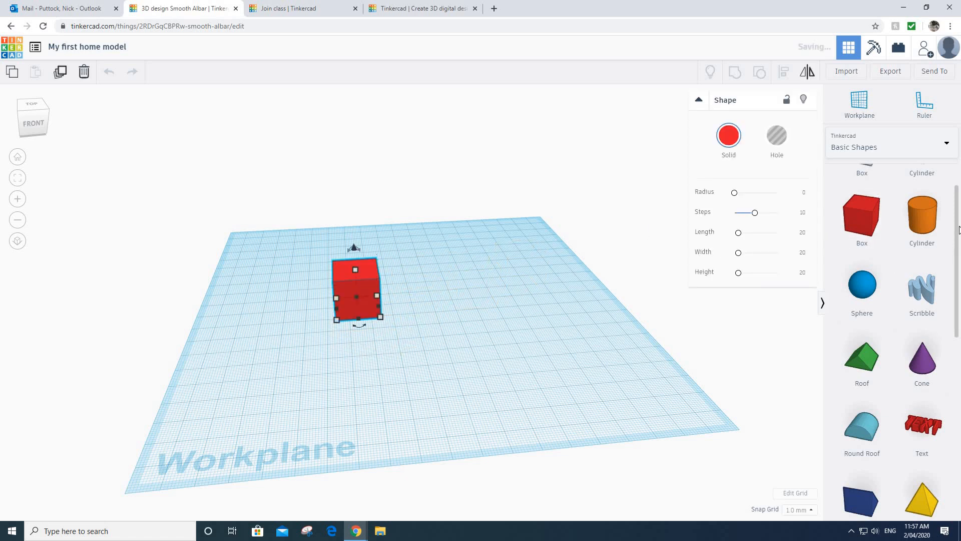
Step: Place a solid cylinder beside the red box and a cone in front of the two shapes
left_click(932, 208)
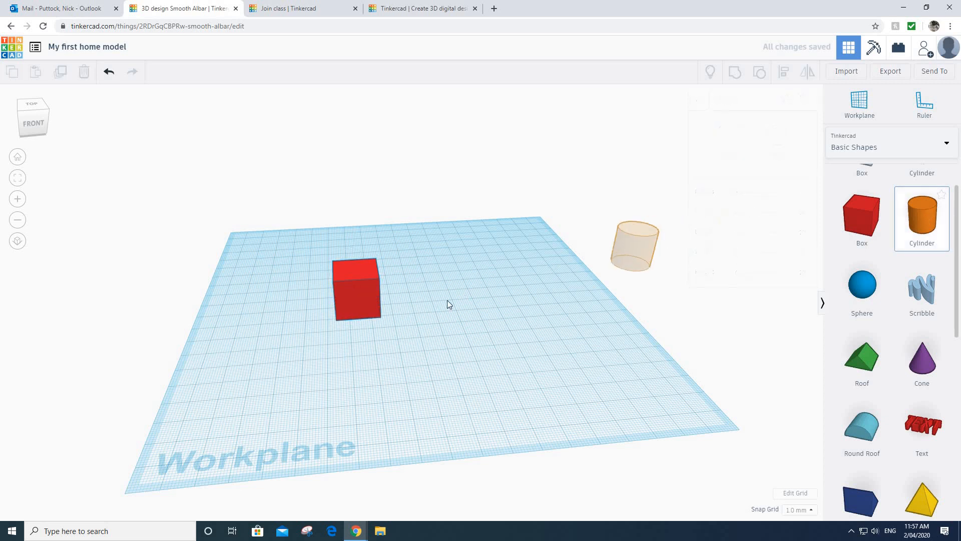
left_click(412, 302)
left_click(921, 362)
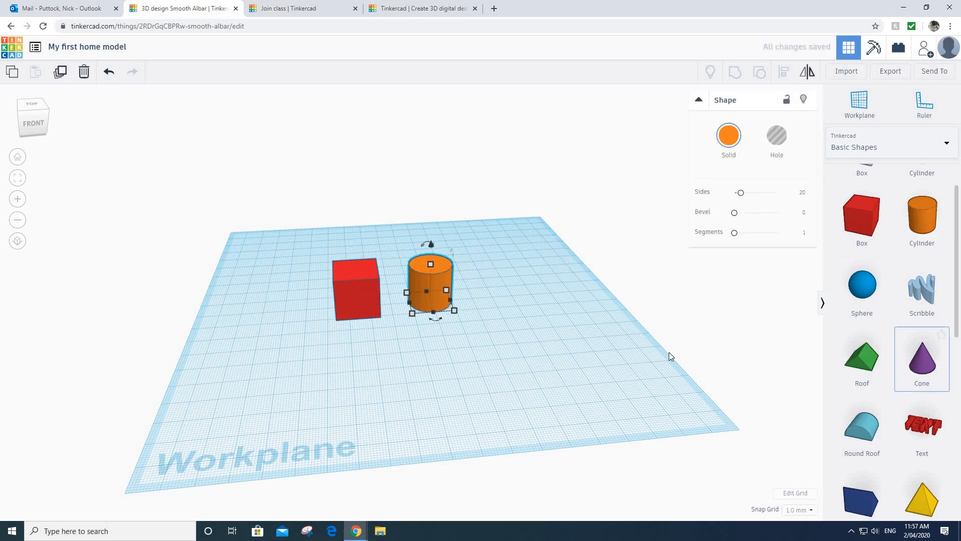
left_click(404, 356)
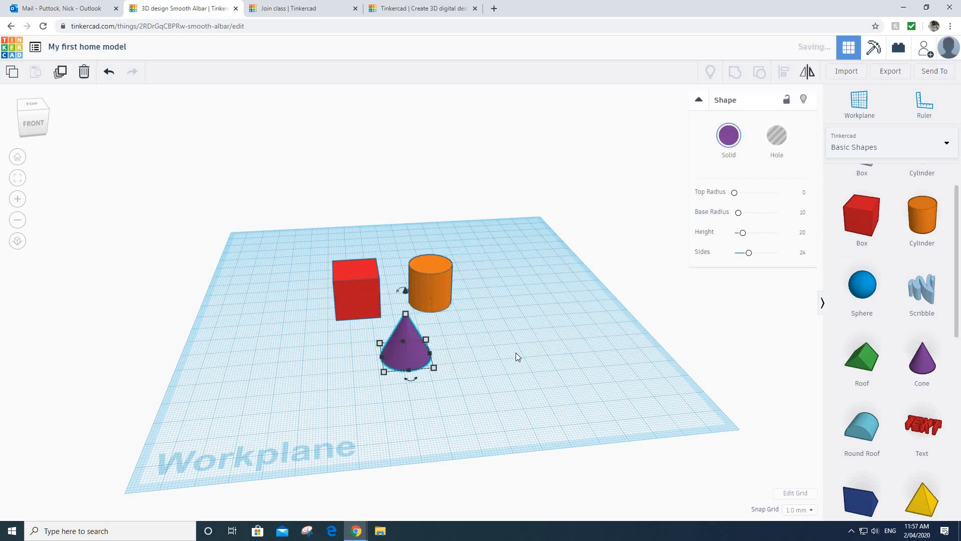
left_click_drag(521, 344, 561, 310)
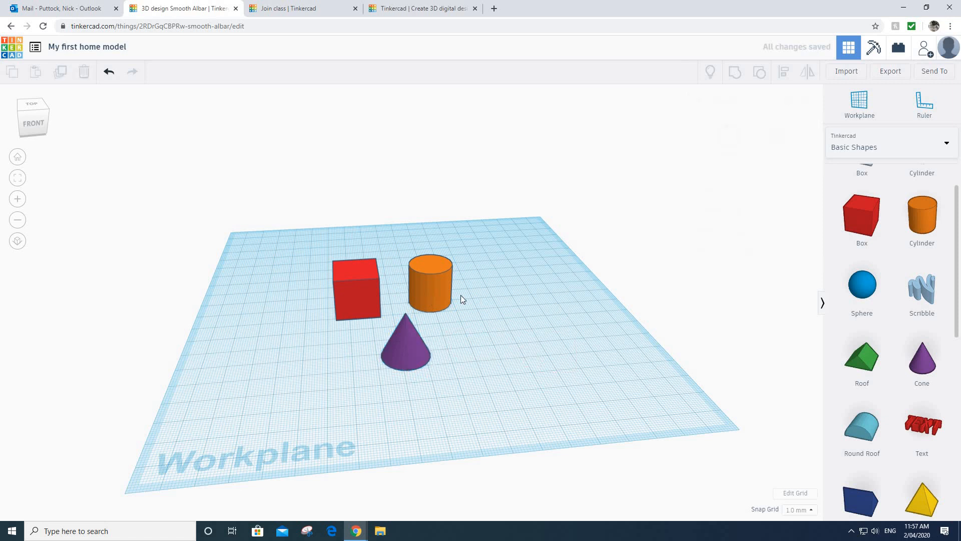
Step: Smooth the orange cylinder by setting its number of sides to 64
left_click(427, 293)
scroll(436, 293, "up", 5)
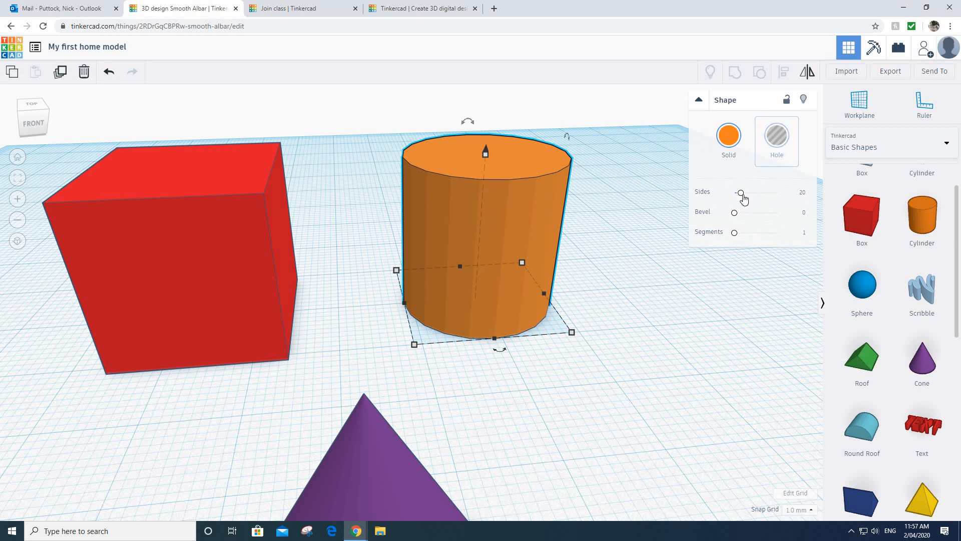
left_click_drag(740, 193, 778, 192)
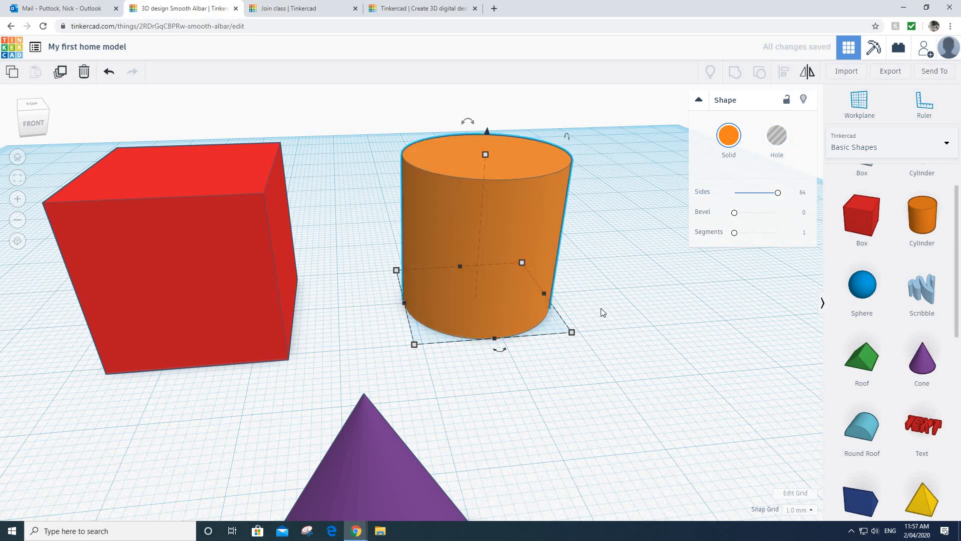
Step: Raise the cylinder to 21 mm above the workplane and move it over the red box, offset from the box's centre
scroll(551, 271, "down", 2)
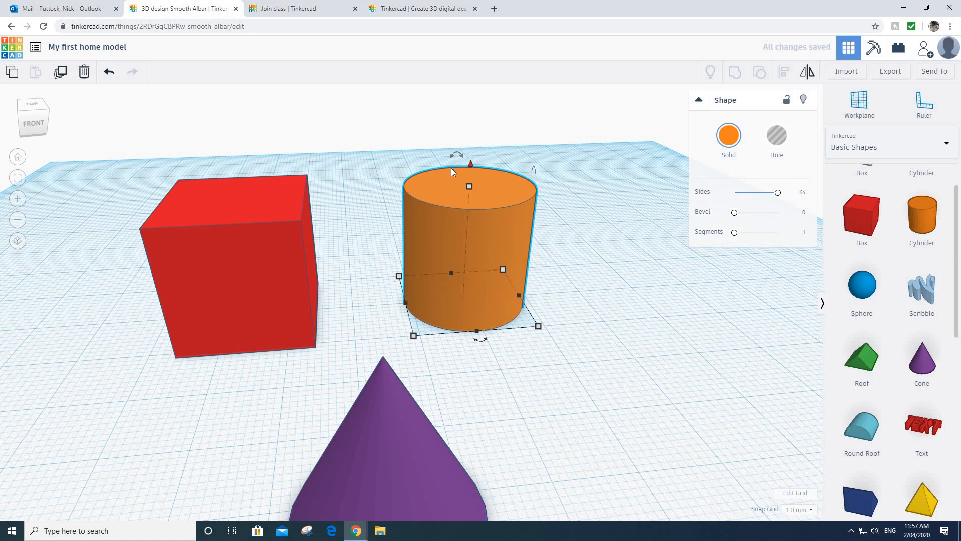
left_click_drag(470, 164, 488, 85)
left_click_drag(502, 173, 315, 187)
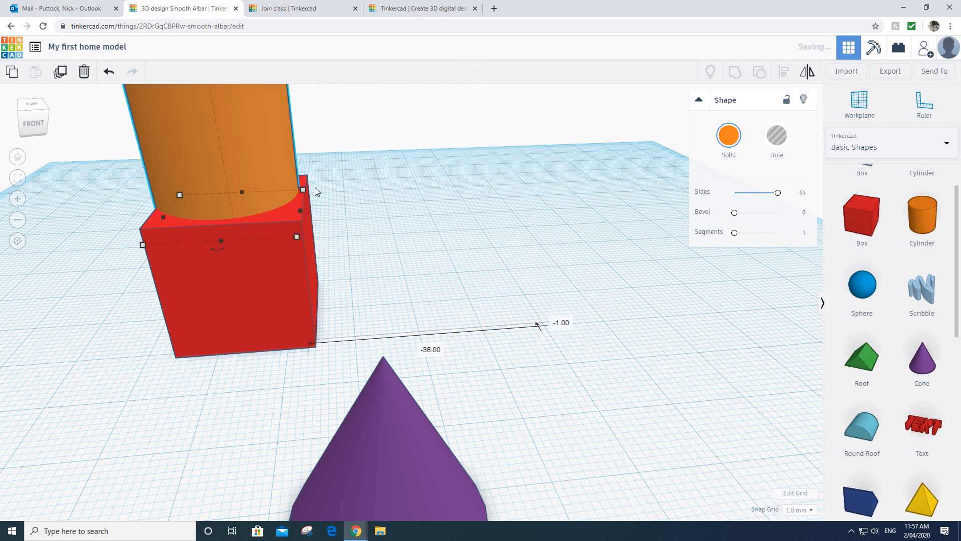
scroll(314, 187, "down", 3)
left_click_drag(267, 118, 266, 119)
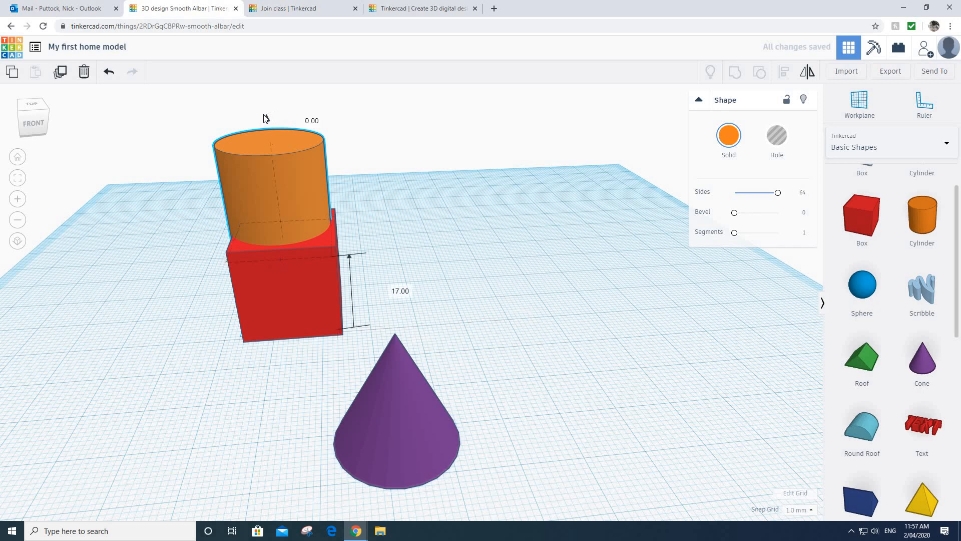
left_click_drag(277, 165, 256, 159)
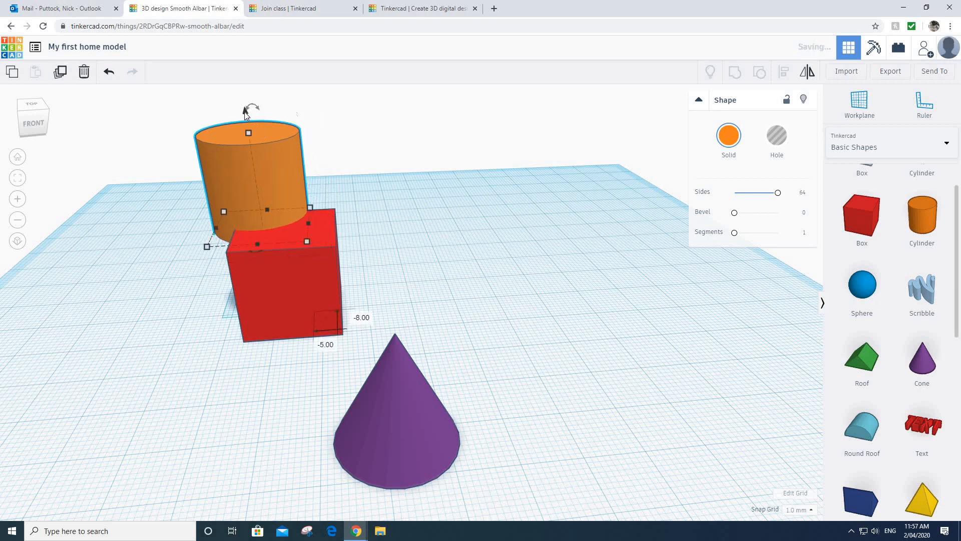
left_click_drag(245, 107, 244, 90)
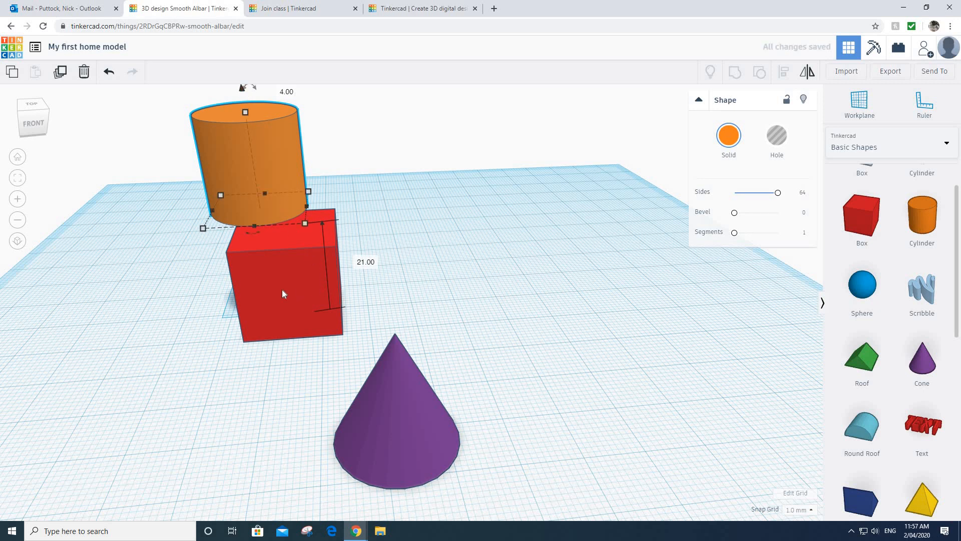
Step: Lower the cylinder by 1 mm to a height of 20 mm so it sits on the box's top face
right_click_drag(277, 274, 290, 256)
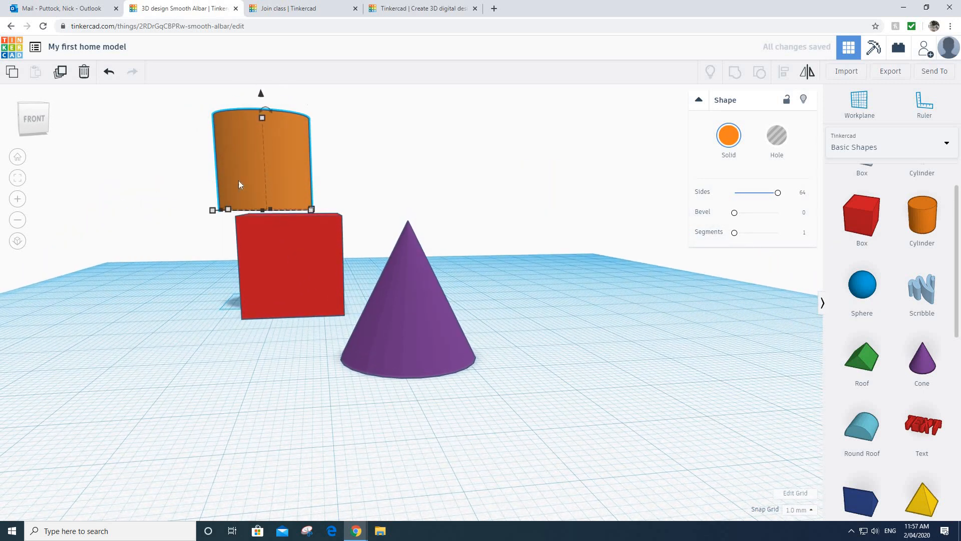
scroll(238, 180, "up", 4)
scroll(238, 191, "down", 4)
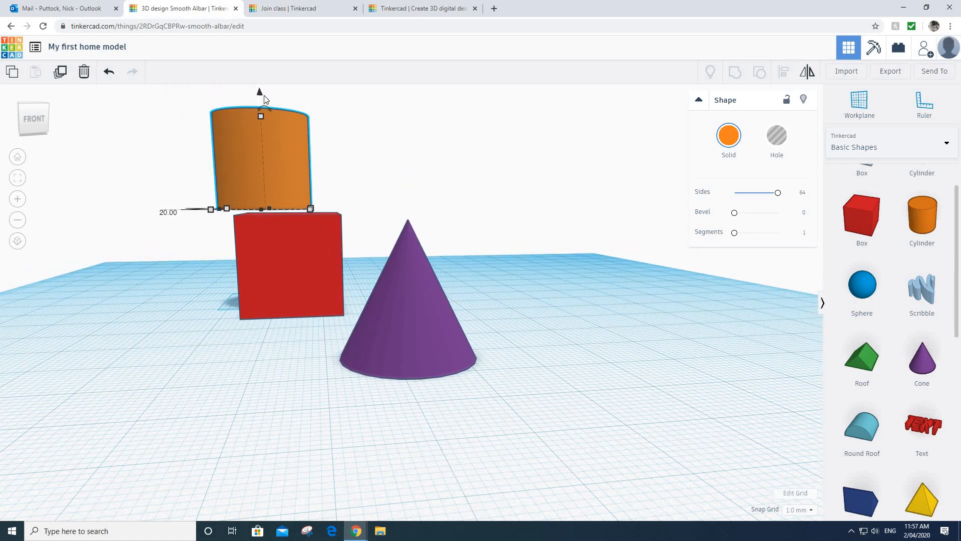
left_click_drag(260, 97, 259, 100)
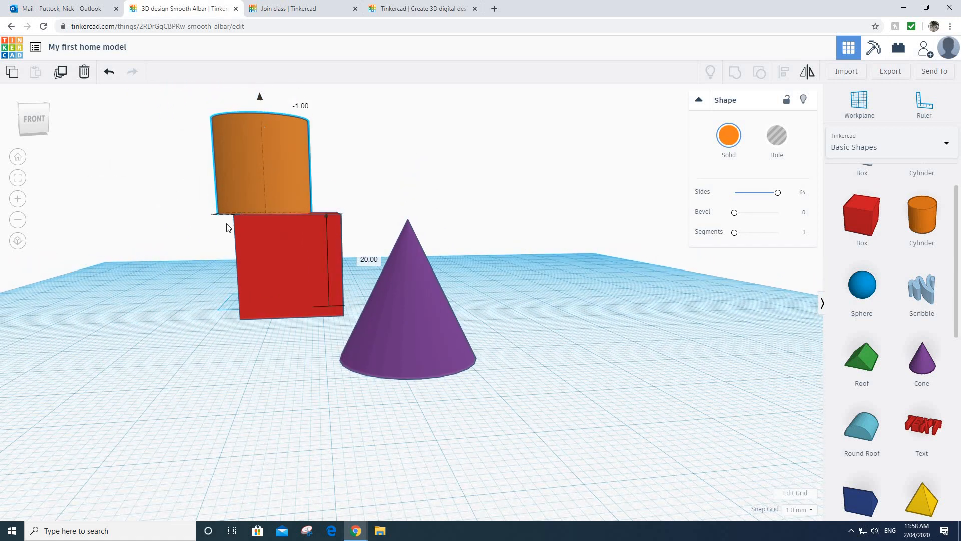
Step: Select the cylinder and the box and align their centres in both horizontal directions
right_click_drag(280, 251, 435, 447)
left_click_drag(434, 444, 108, 151)
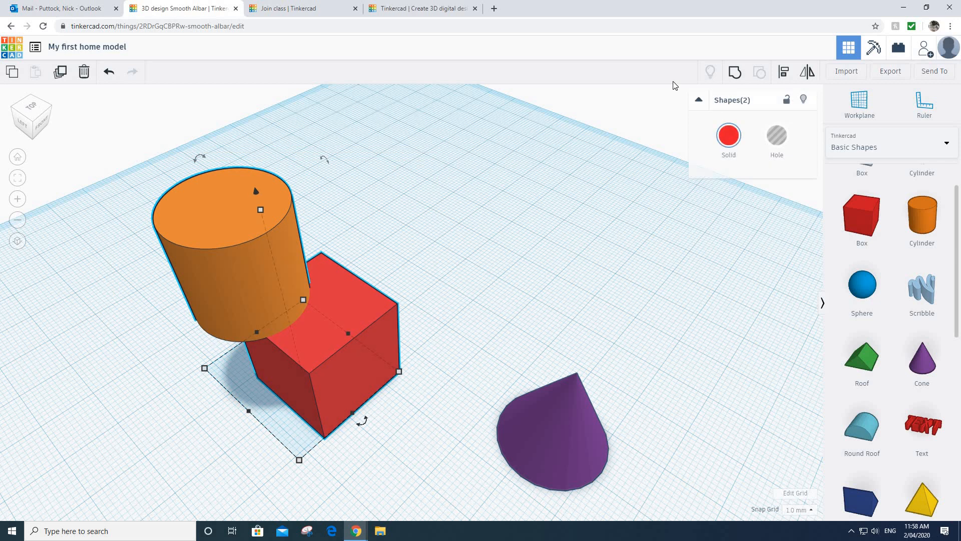
left_click(785, 72)
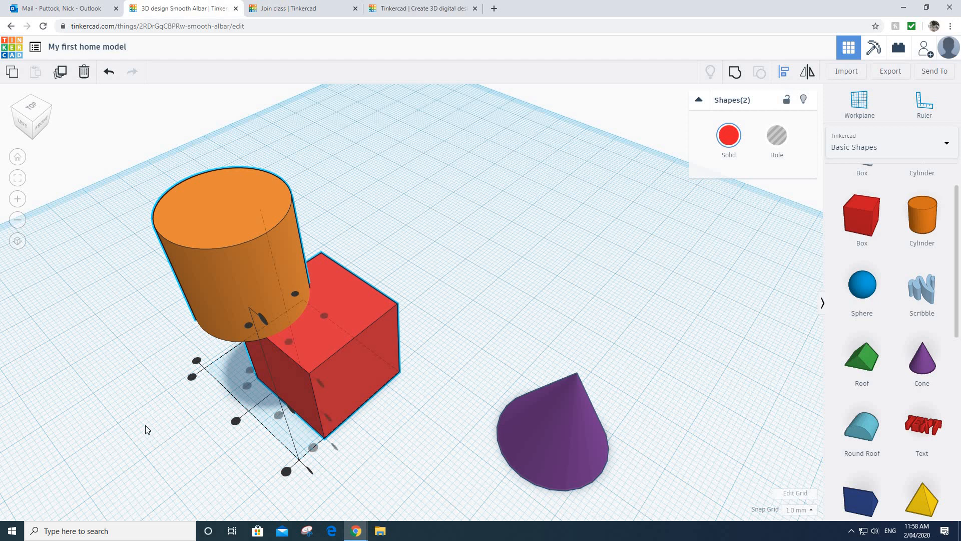
left_click(337, 403)
key("l")
right_click_drag(335, 401, 415, 448)
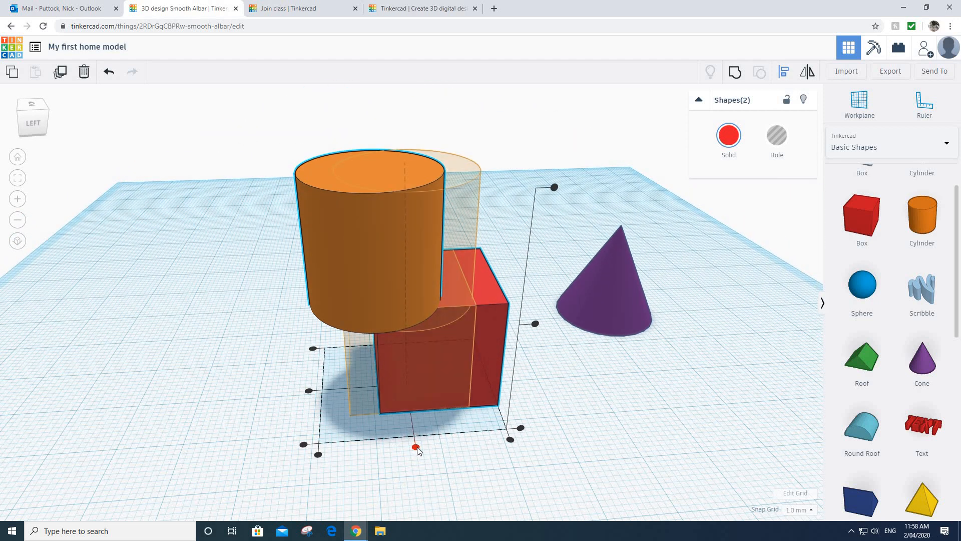
left_click(416, 446)
right_click_drag(452, 410, 543, 351)
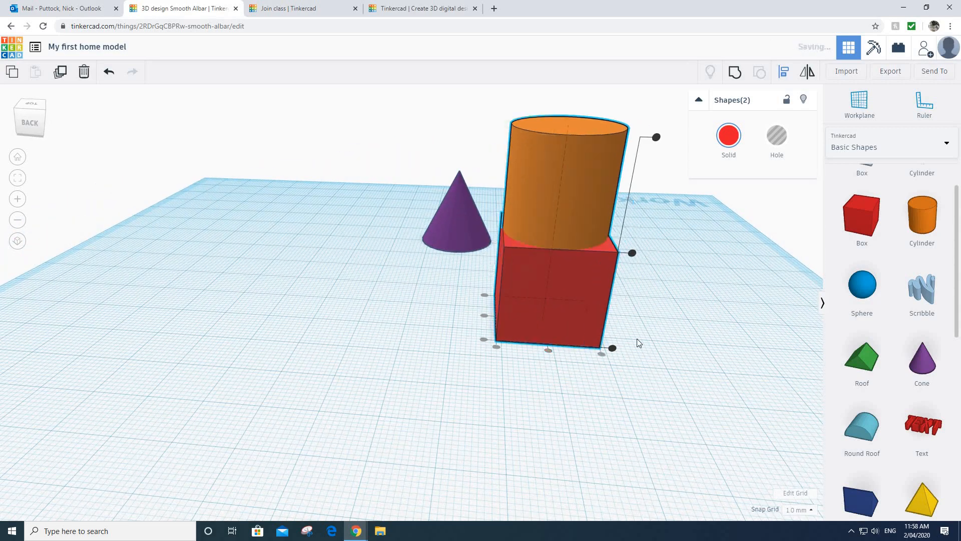
right_click_drag(419, 373, 217, 344)
right_click_drag(259, 379, 430, 464)
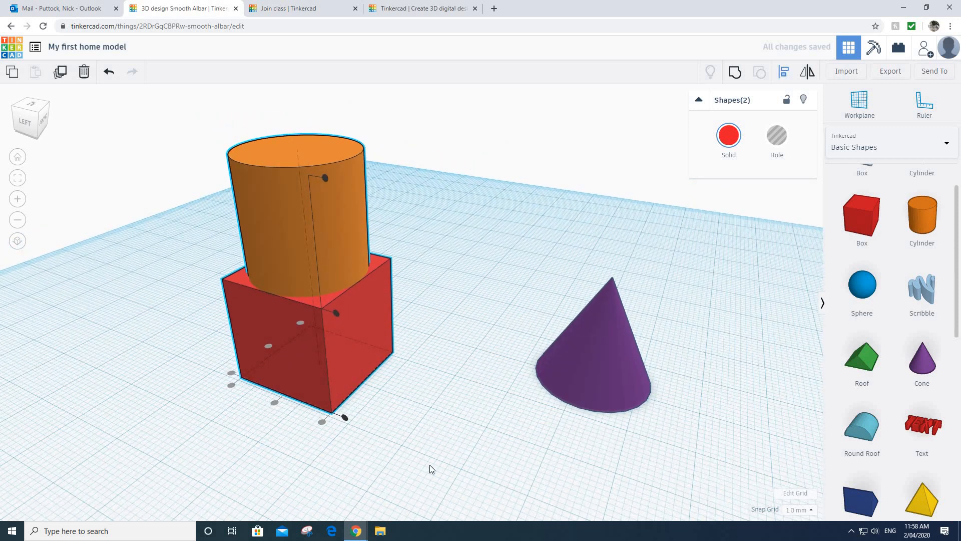
Step: Group the aligned cylinder and box into a single red shape
left_click_drag(427, 456, 183, 115)
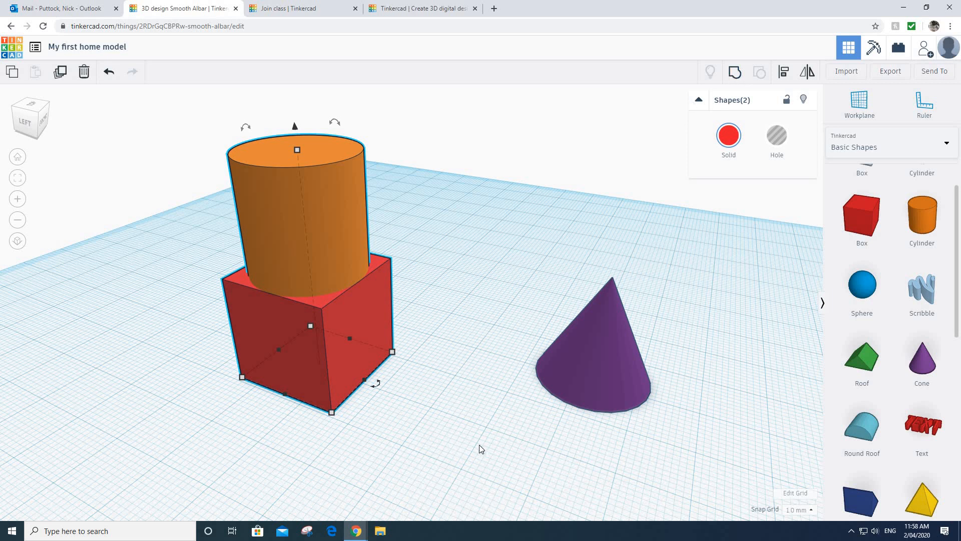
left_click_drag(479, 445, 128, 111)
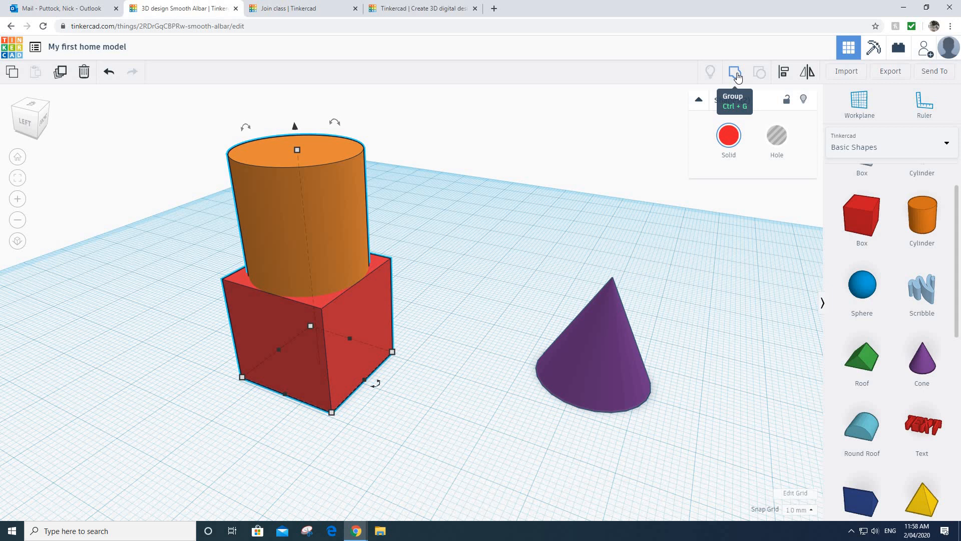
key("ctrl+g")
right_click_drag(524, 260, 438, 304)
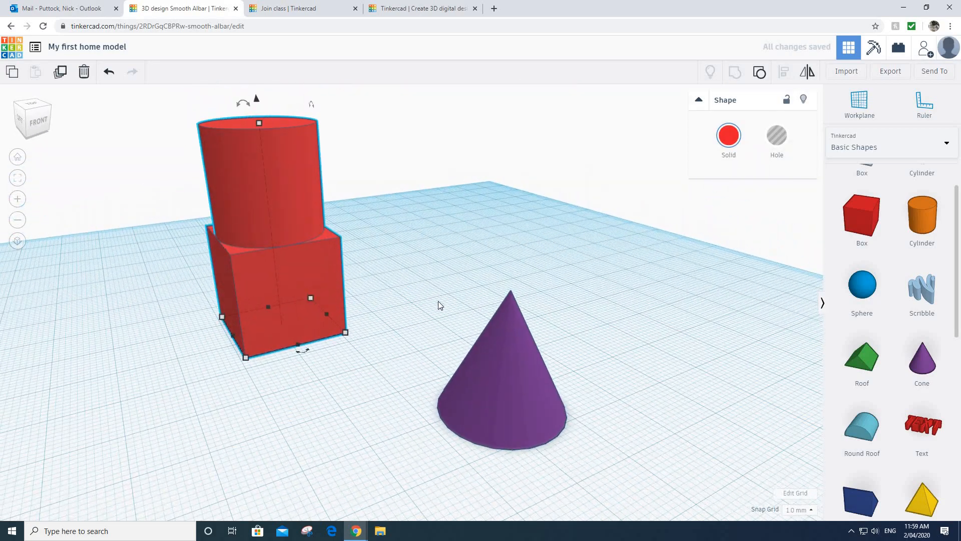
Step: Move the purple cone up against the red model so it overlaps a front corner of the box
left_click(526, 400)
left_click_drag(511, 395, 441, 281)
right_click_drag(530, 382, 436, 301)
left_click_drag(434, 302, 333, 340)
right_click_drag(174, 406, 305, 335)
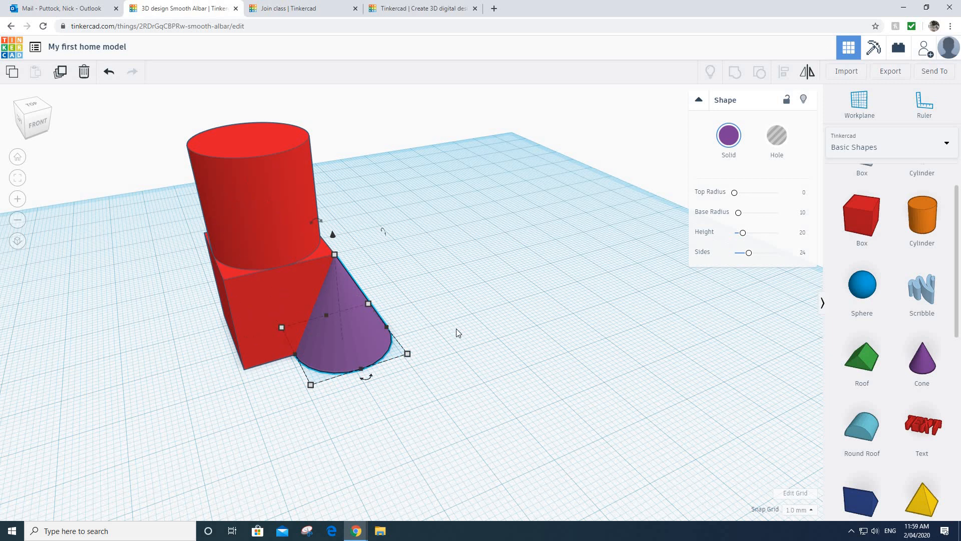
right_click_drag(451, 362, 331, 302)
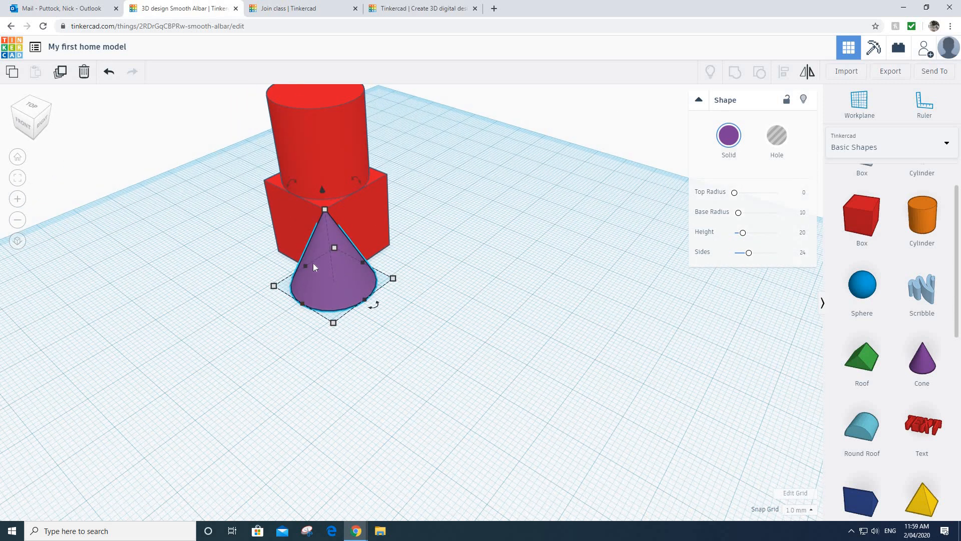
Step: Turn the cone into a hole and shift it 10 mm along the box's front face
left_click(786, 140)
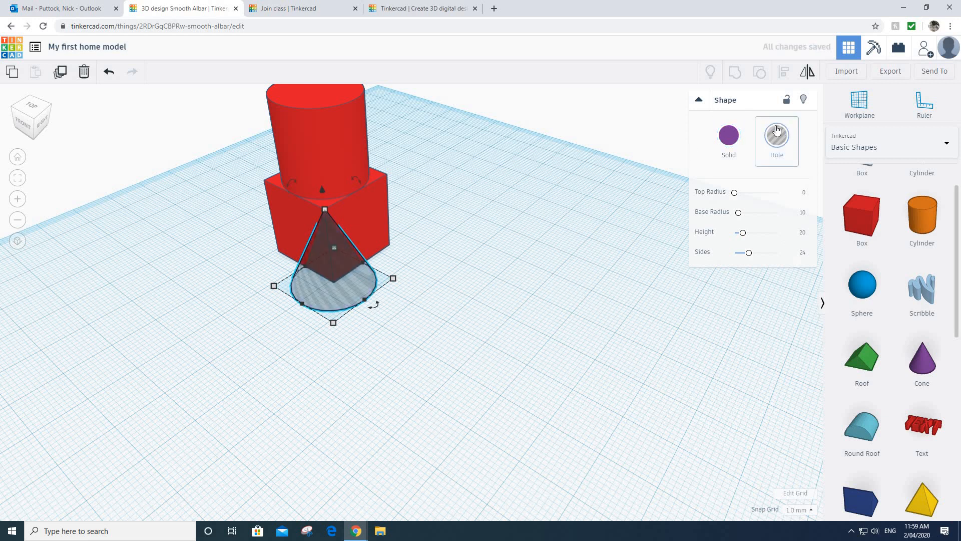
right_click_drag(503, 311, 334, 367)
left_click_drag(325, 297, 300, 314)
right_click_drag(410, 333, 478, 310)
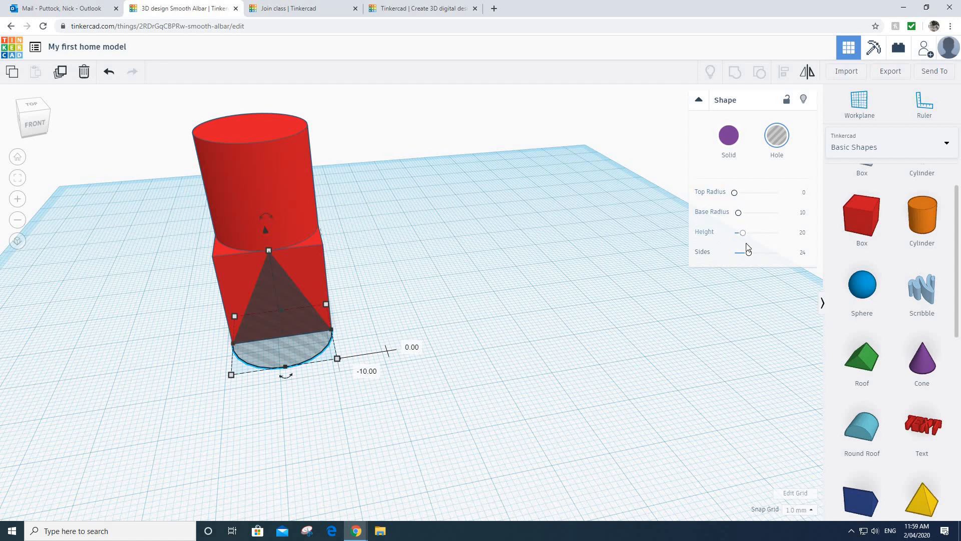
Step: Smooth the cone hole with 64 sides and resize its height to 19 mm
left_click_drag(802, 253, 745, 239)
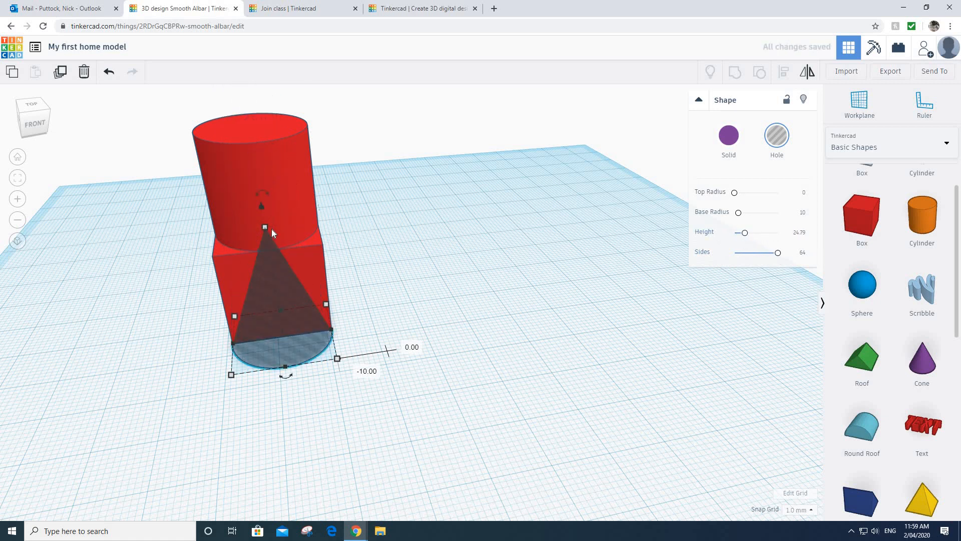
left_click(264, 228)
left_click_drag(268, 261, 274, 256)
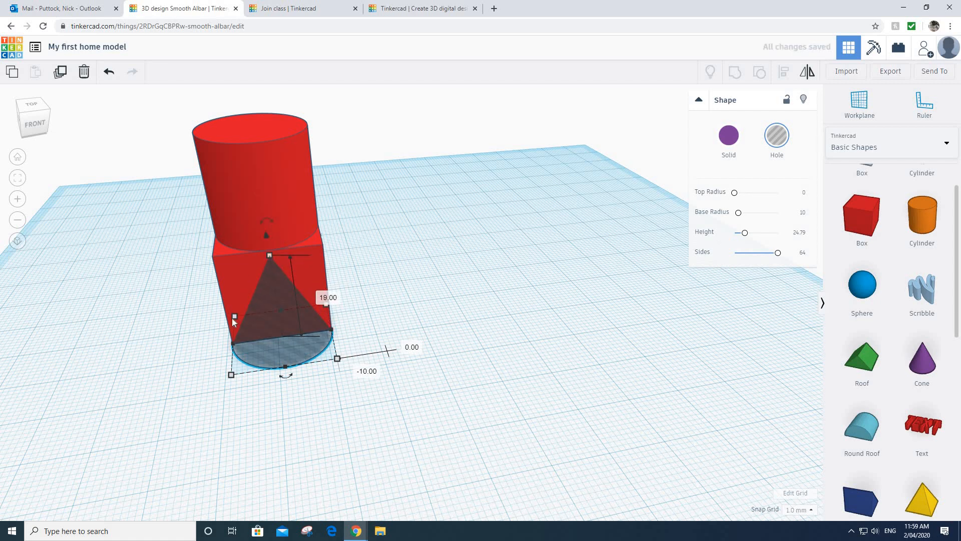
Step: Set both base dimensions of the cone hole to 25 mm
mouse_move(234, 316)
left_mouse_down()
mouse_move(278, 331)
mouse_move(194, 302)
mouse_move(231, 311)
left_mouse_up()
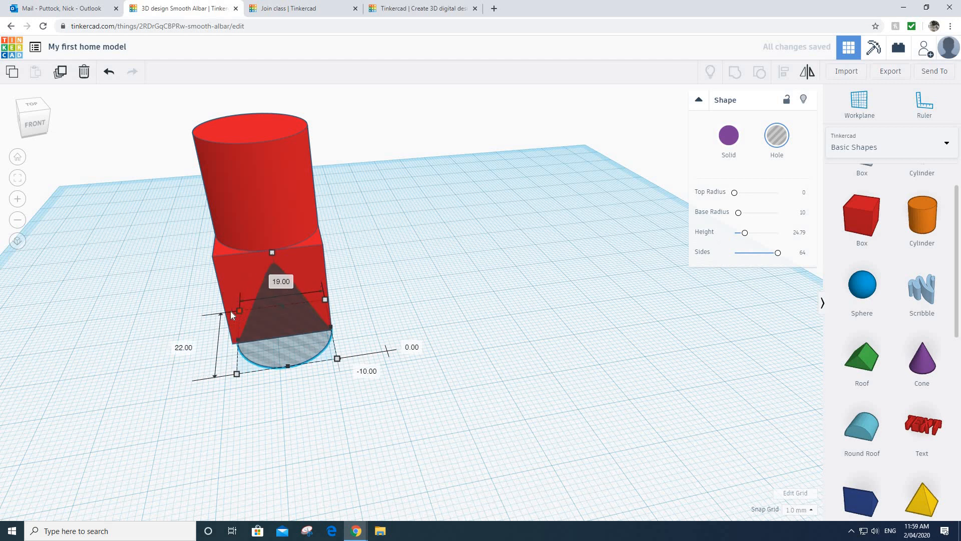
left_click(178, 346)
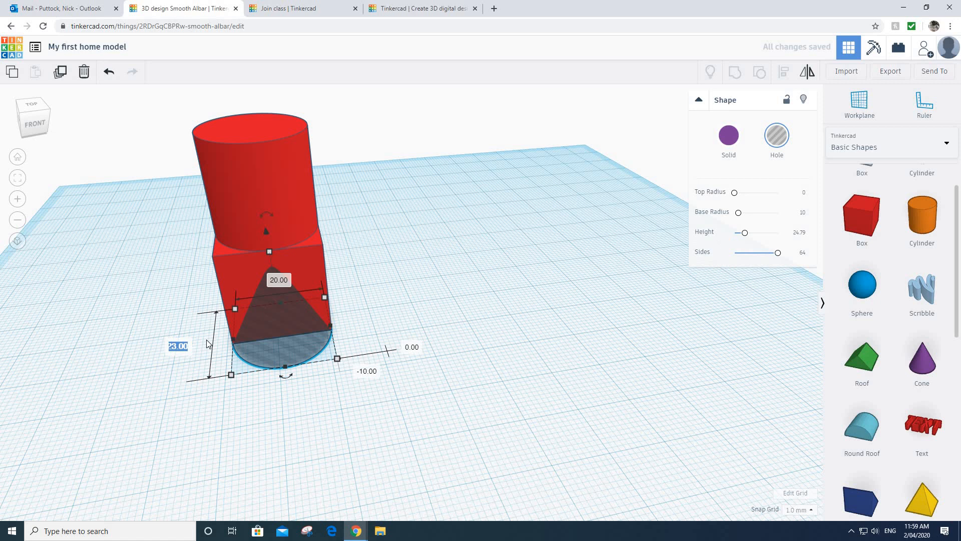
type("25")
key("Return")
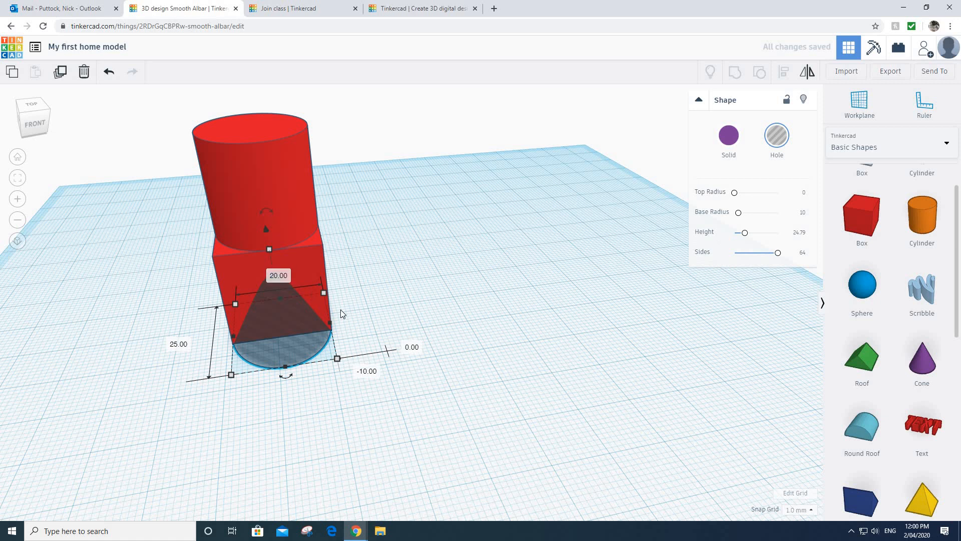
left_click(284, 274)
type("25")
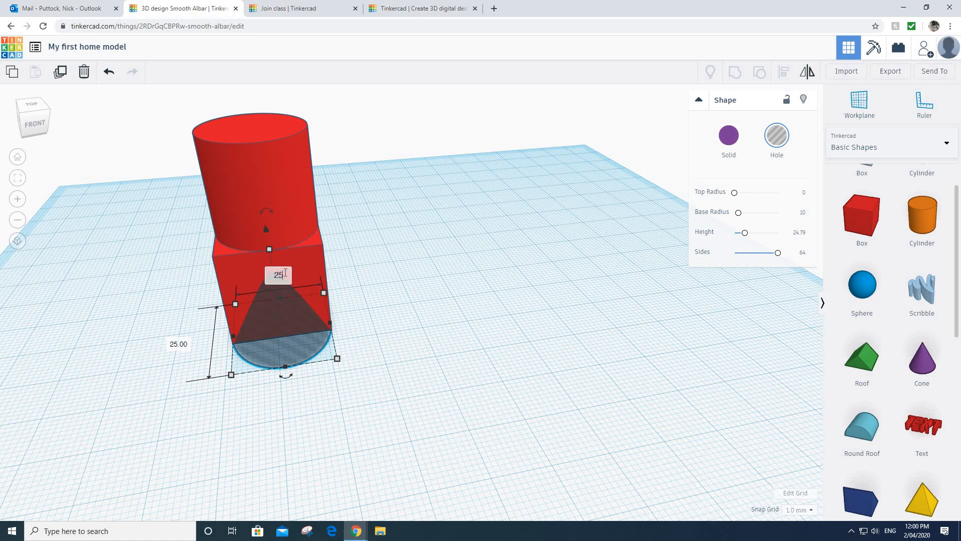
key("Return")
Step: Set the height of the cone hole to 25 mm
right_click_drag(127, 404, 257, 240)
mouse_move(257, 238)
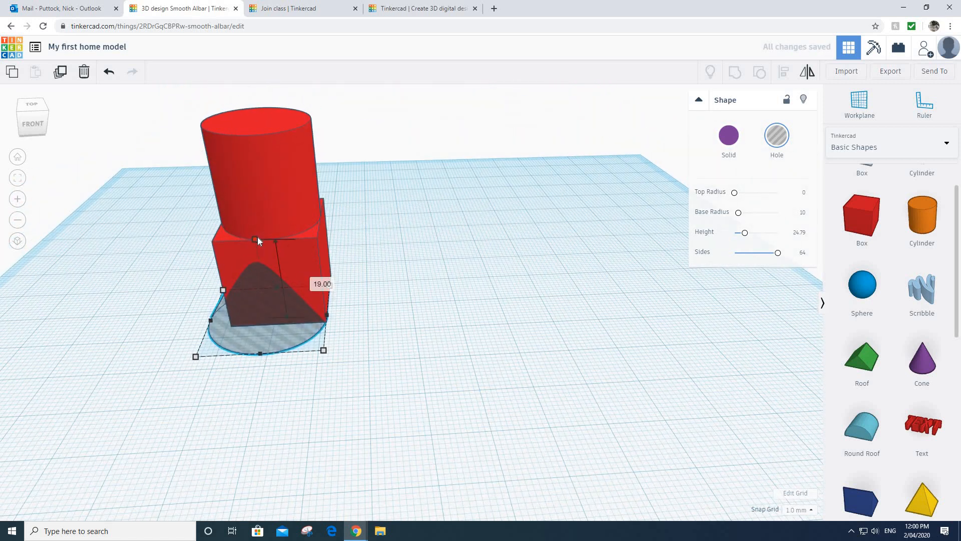
left_click(320, 281)
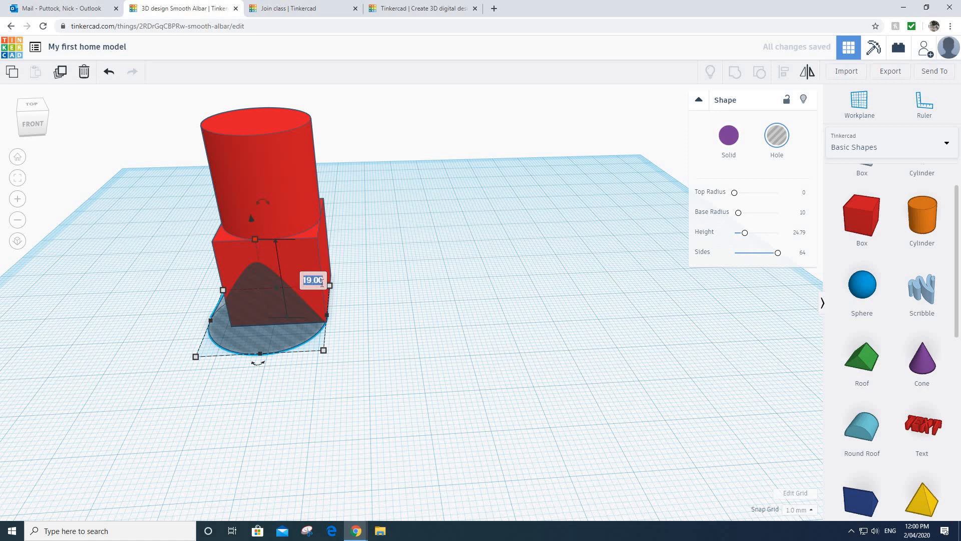
type("25")
key("Return")
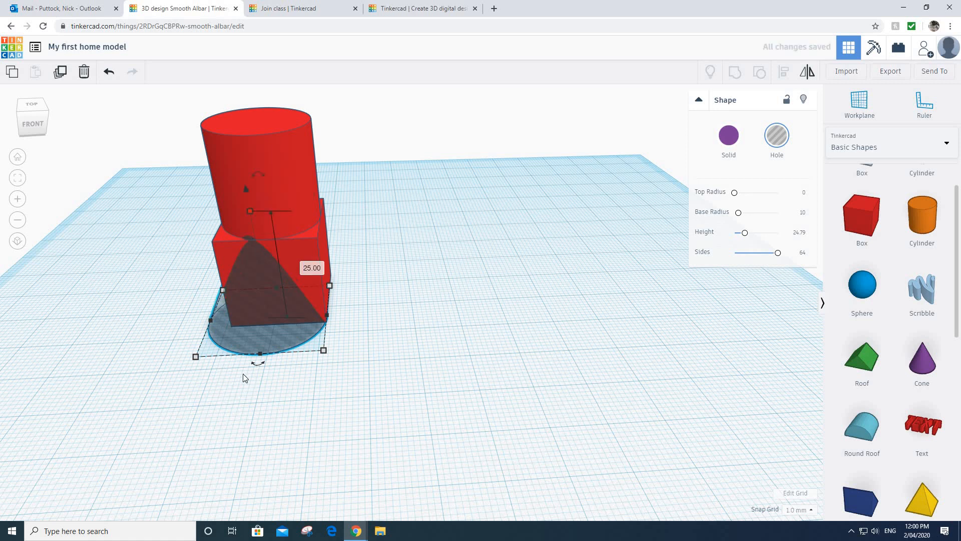
Step: Shift the cone hole across the workplane by 1 mm in one direction and 2 mm in the other, overlapping the box's front
left_click(269, 418)
right_click_drag(269, 418, 271, 283)
right_click_drag(392, 418, 325, 383)
left_click(321, 377)
left_click_drag(326, 374, 332, 375)
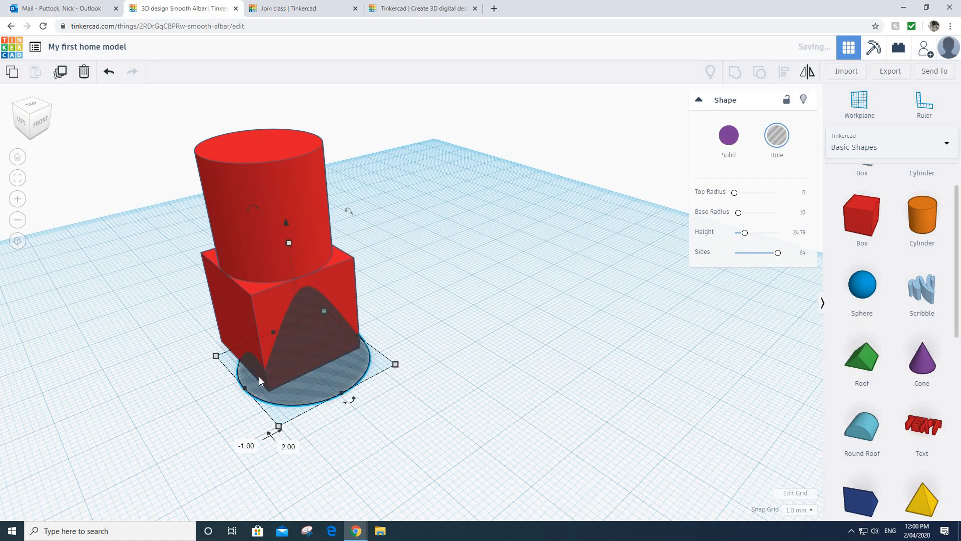
Step: Group the cone hole with the red model to cut the cone's shape out of the box
right_click_drag(260, 381, 456, 391)
left_click_drag(457, 392, 144, 97)
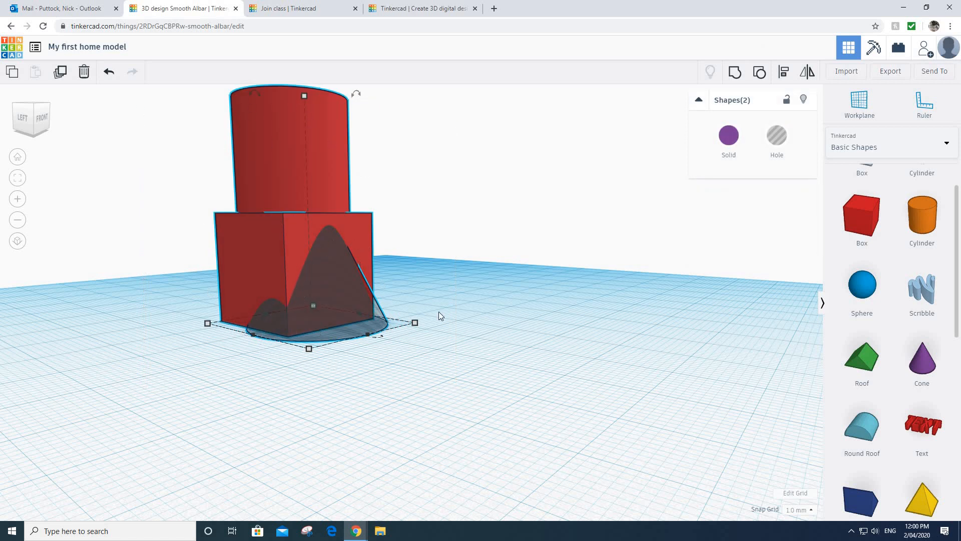
left_click(735, 74)
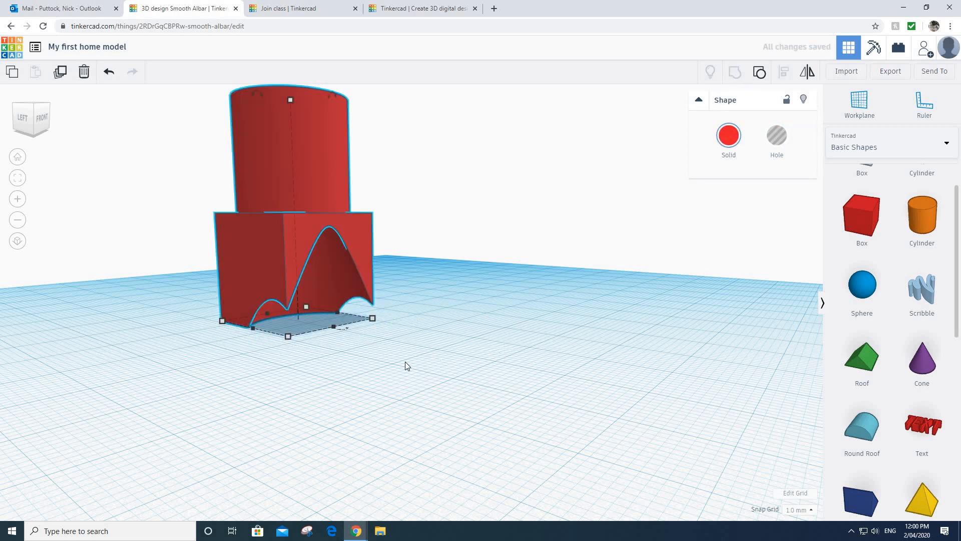
Step: Examine the conical cut-out in the box from several angles and zoom levels
right_click_drag(406, 362, 197, 267)
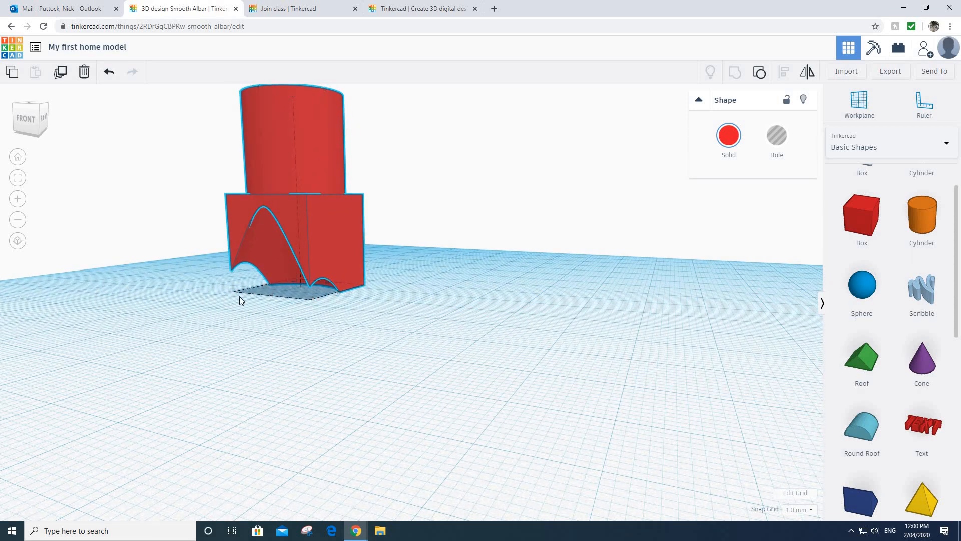
right_click_drag(240, 296, 382, 303)
scroll(333, 302, "up", 3)
scroll(333, 302, "up", 3)
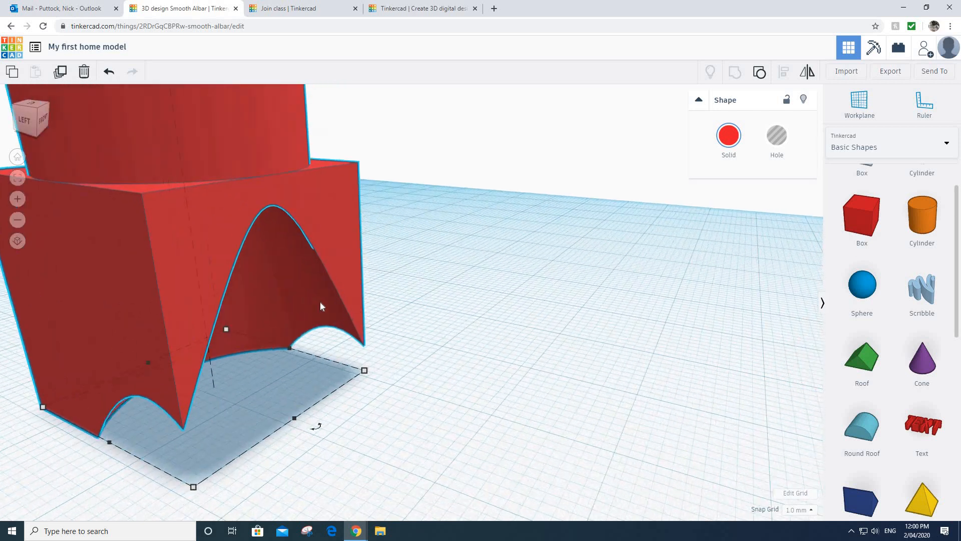
scroll(152, 275, "down", 3)
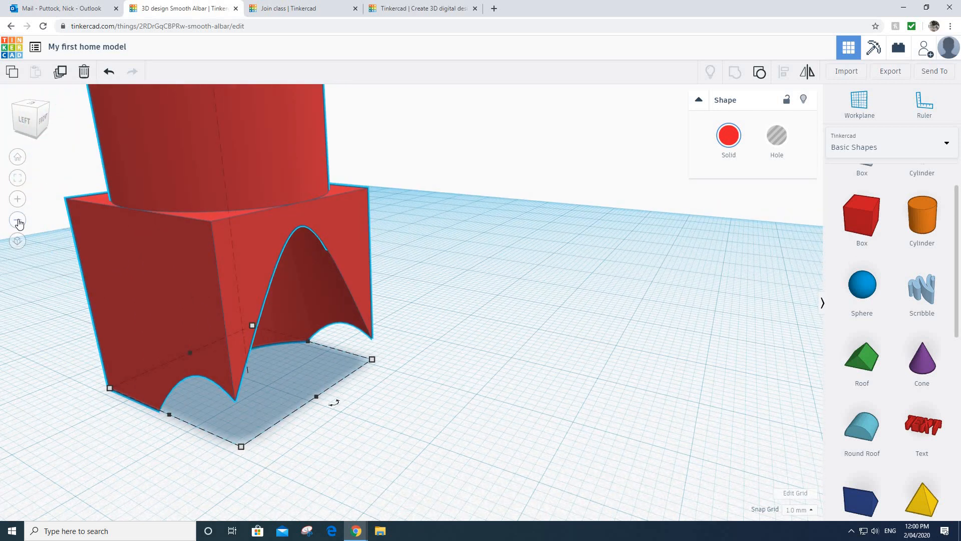
left_click(19, 223)
left_click(19, 223)
left_click(19, 206)
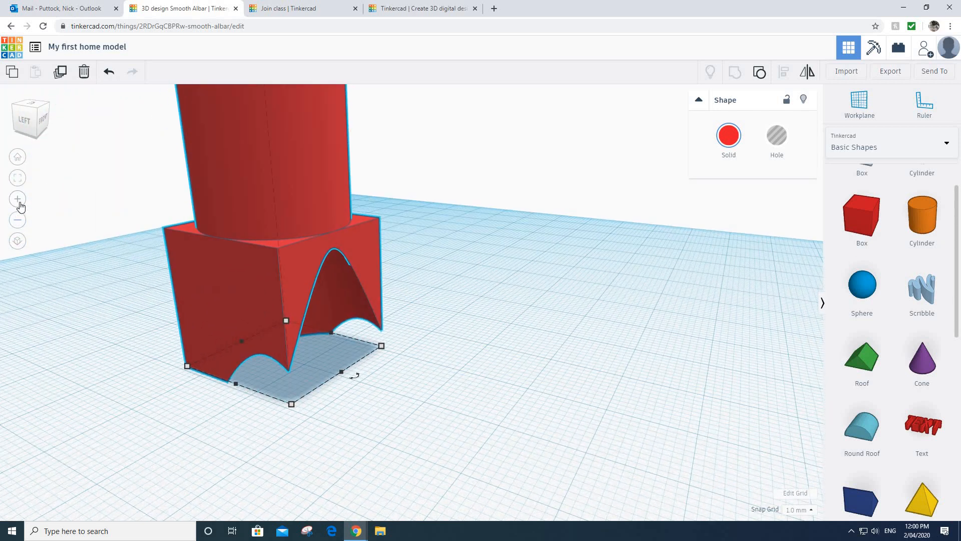
left_click(19, 219)
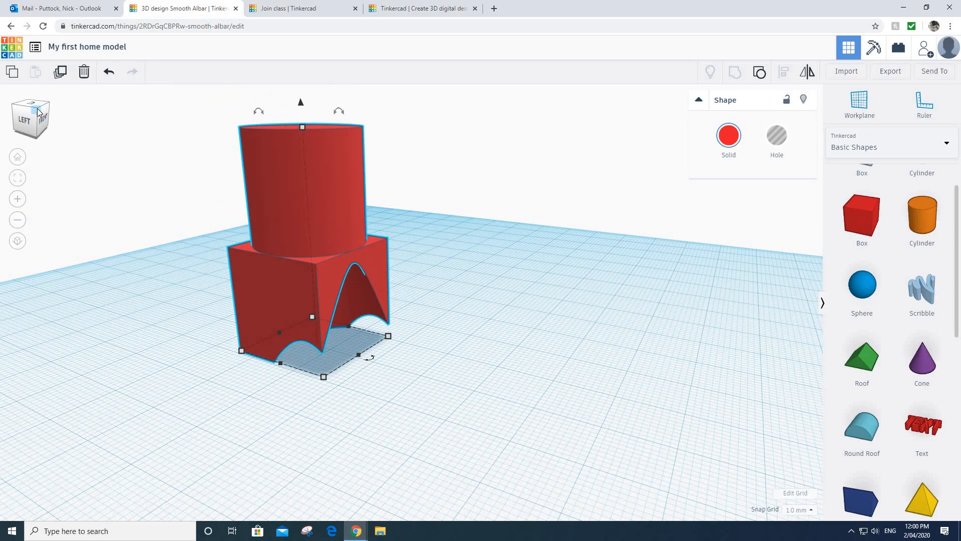
mouse_move(37, 111)
left_mouse_down()
mouse_move(7, 125)
mouse_move(38, 122)
left_mouse_up()
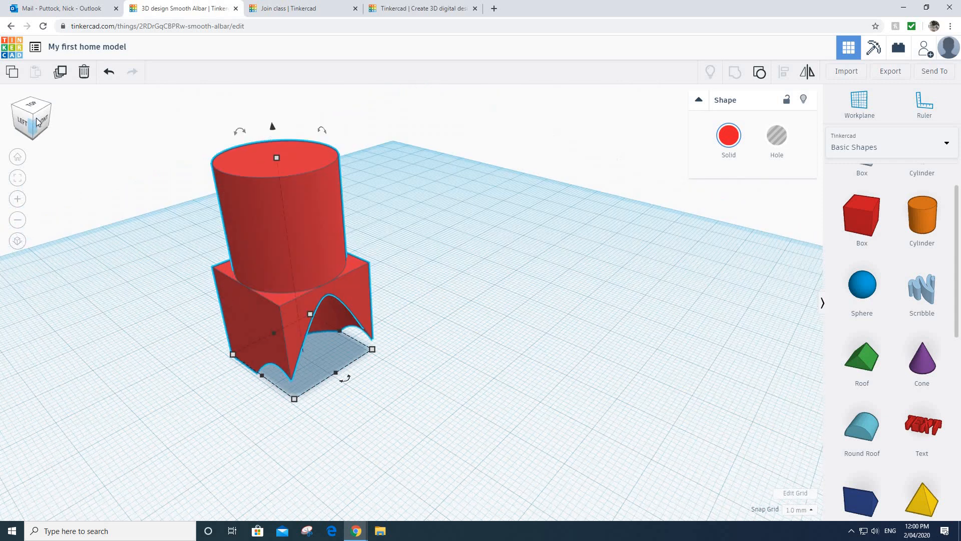
left_click(37, 121)
left_click(36, 125)
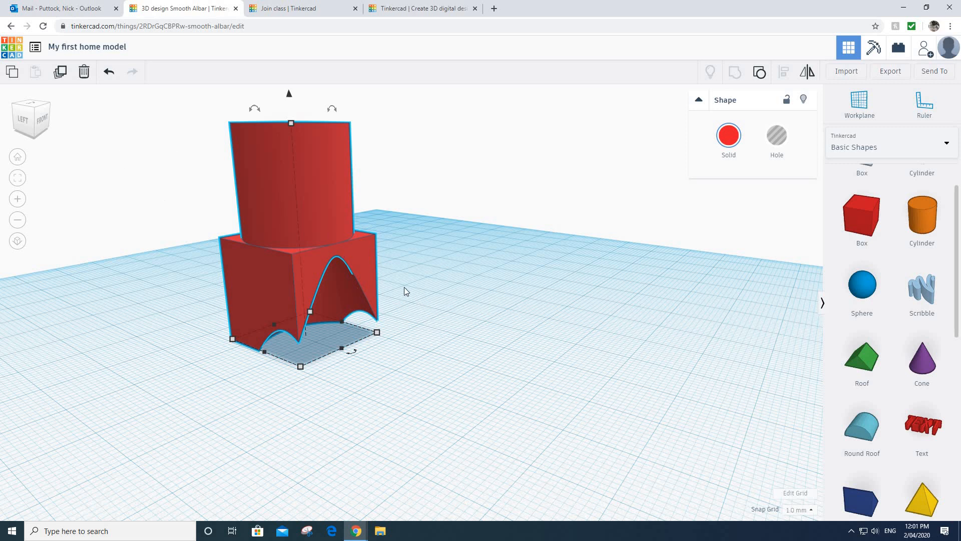
right_click_drag(404, 291, 377, 297)
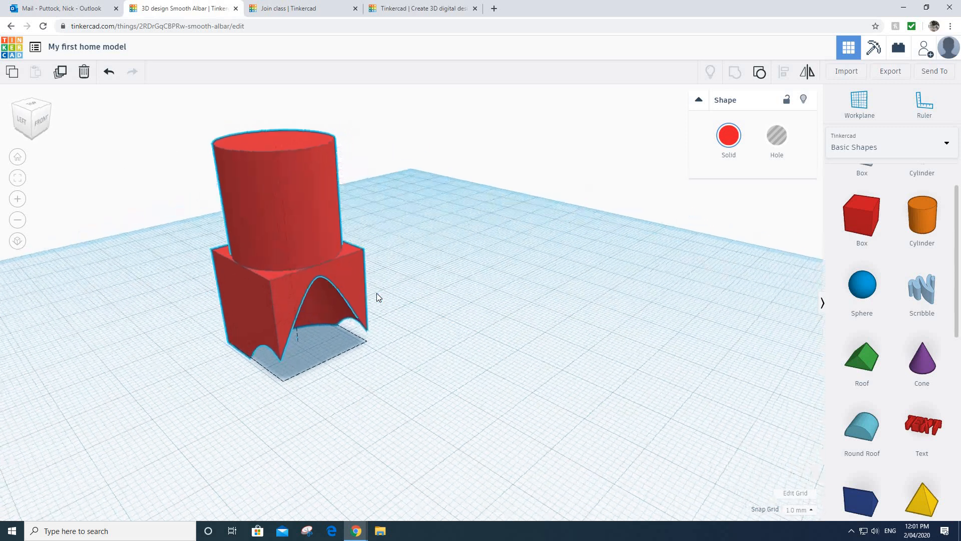